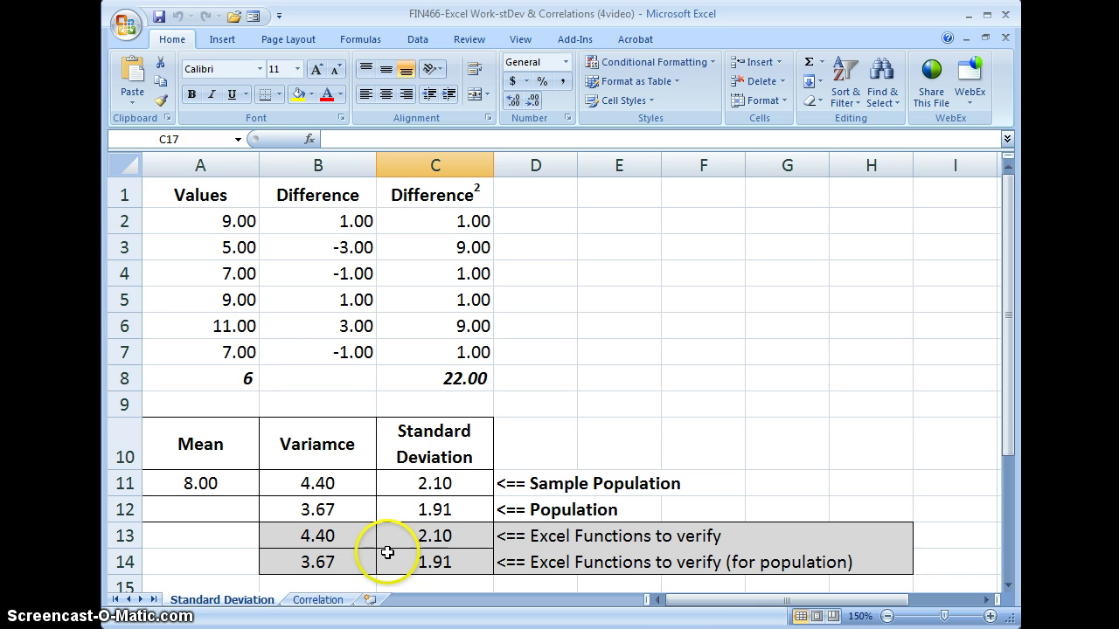
Clear the contents of the difference and squared-difference cells B2:C8 and the count cell A8
left_click_drag(368, 221, 480, 379)
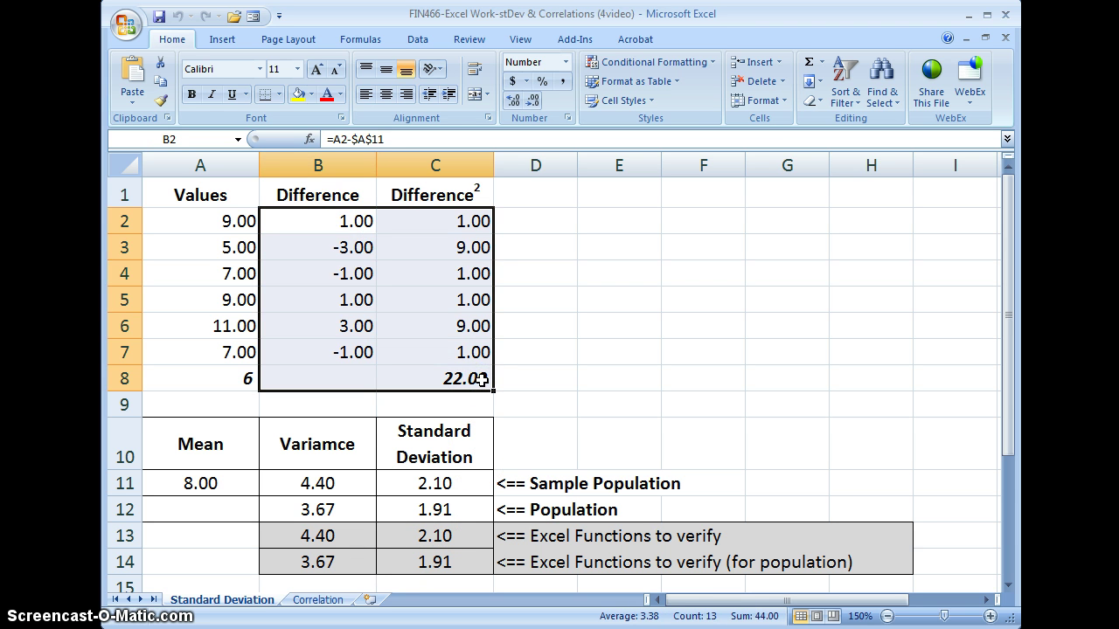
key("Delete")
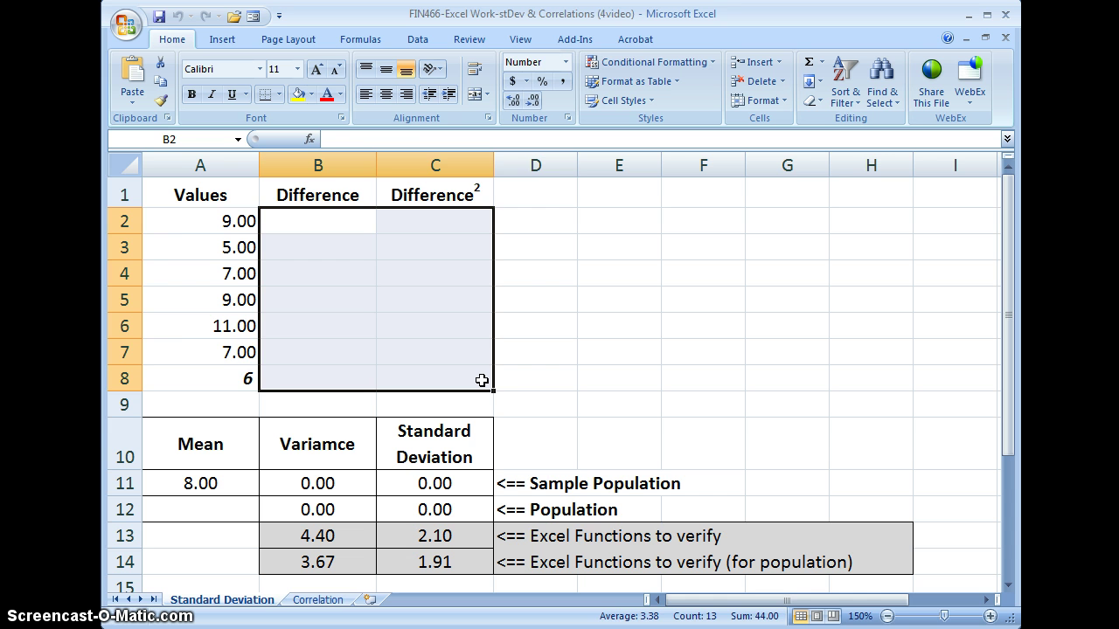
left_click(245, 380)
key("Delete")
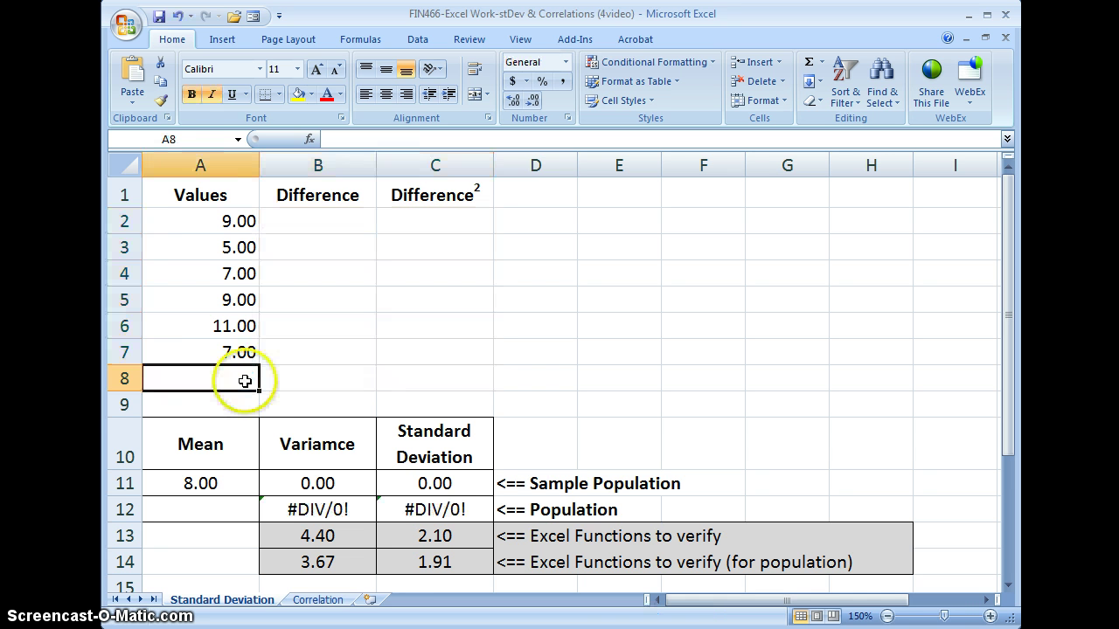
Clear the variance and standard deviation cells B11:C12 and the mean in A11
left_click_drag(302, 484, 415, 509)
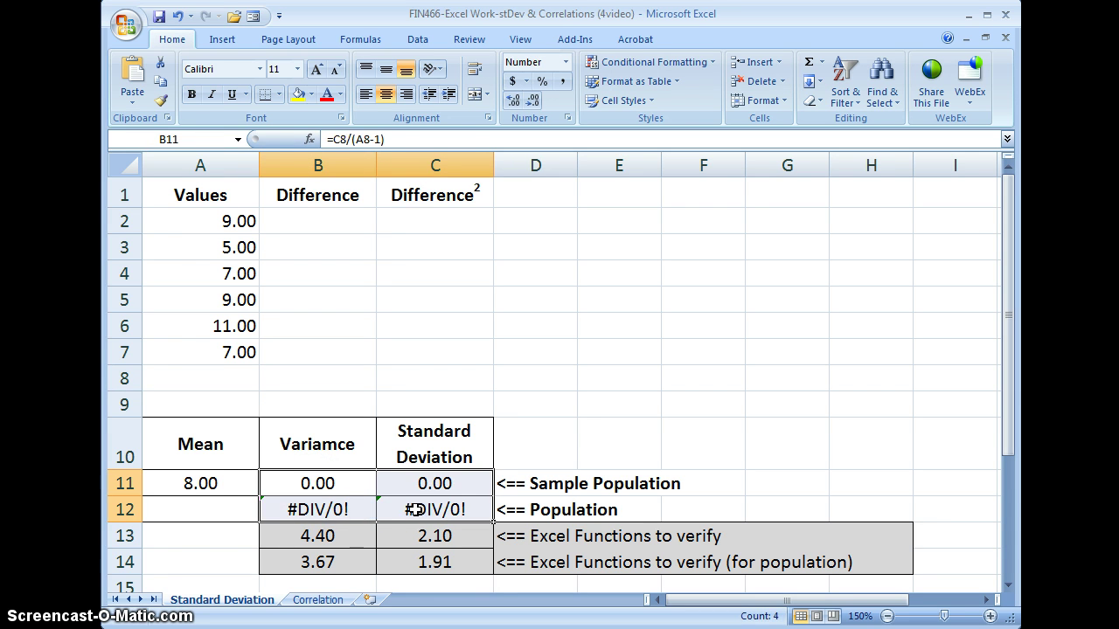
key("Delete")
left_click(219, 474)
key("Delete")
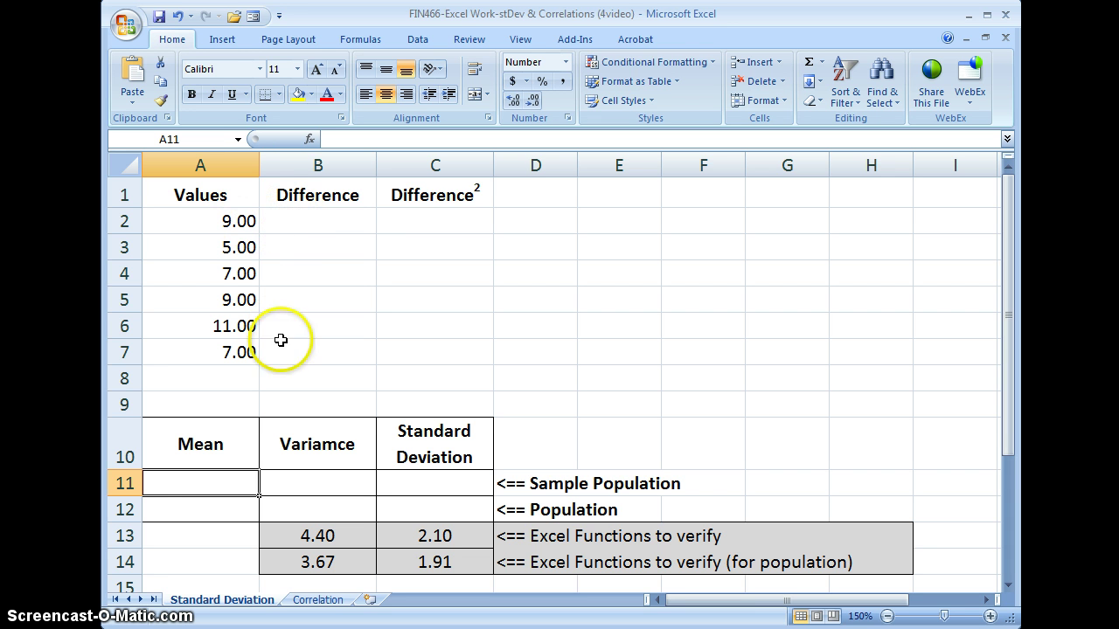
Calculate the mean of the values in cell A11 with the formula =AVERAGE(A2:A7)
left_click(184, 484)
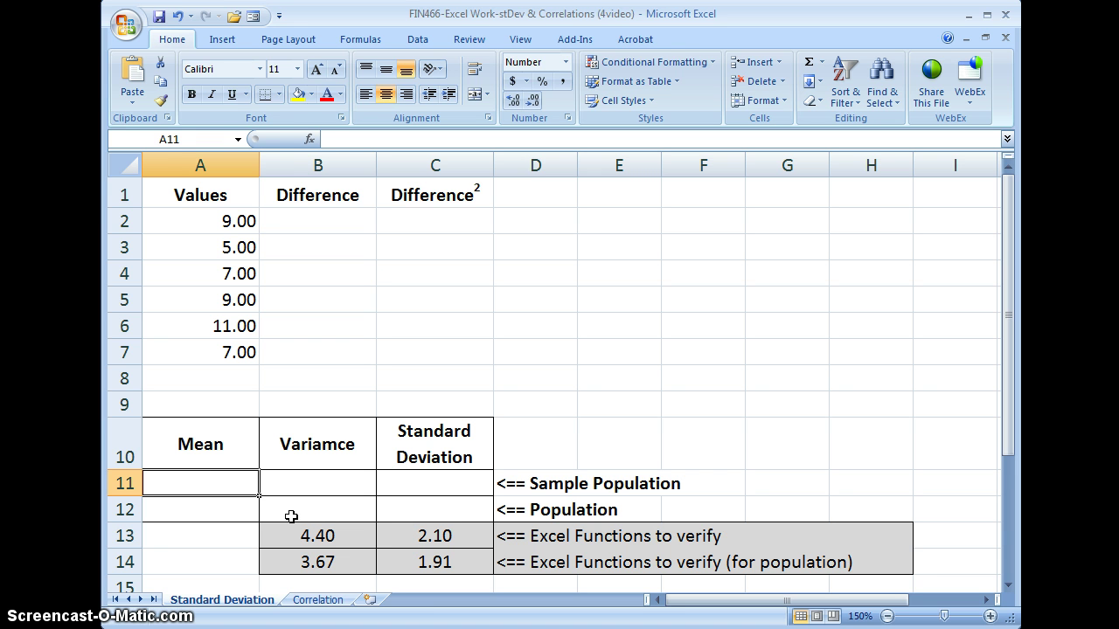
type("=avarg")
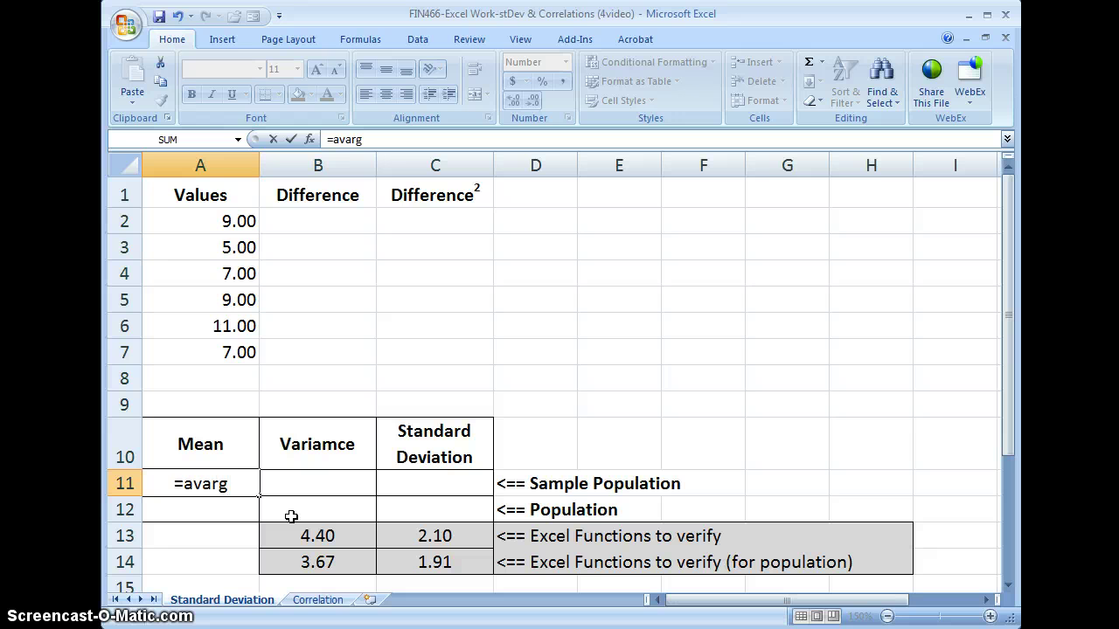
key("BackSpace")
key("BackSpace")
key("BackSpace")
key("BackSpace")
key("BackSpace")
type("av")
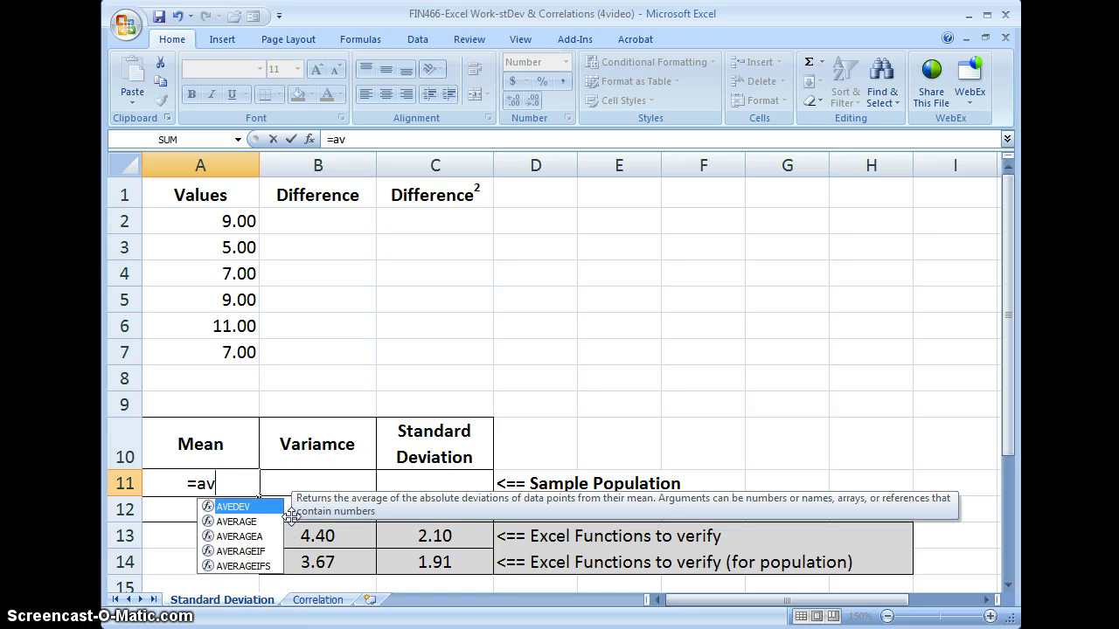
type("erage")
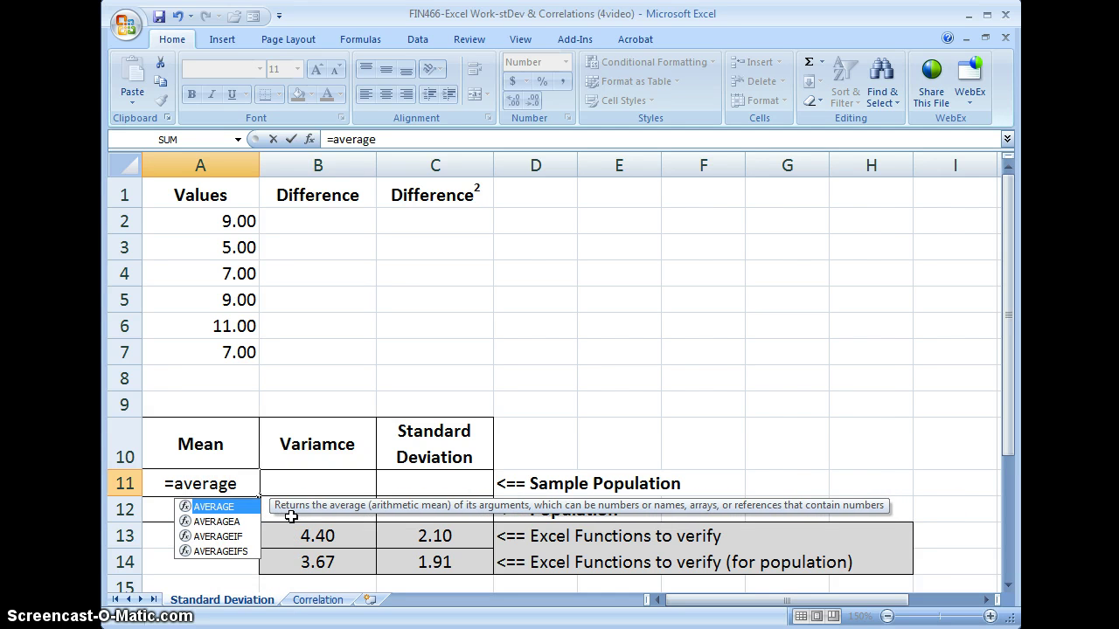
type("(")
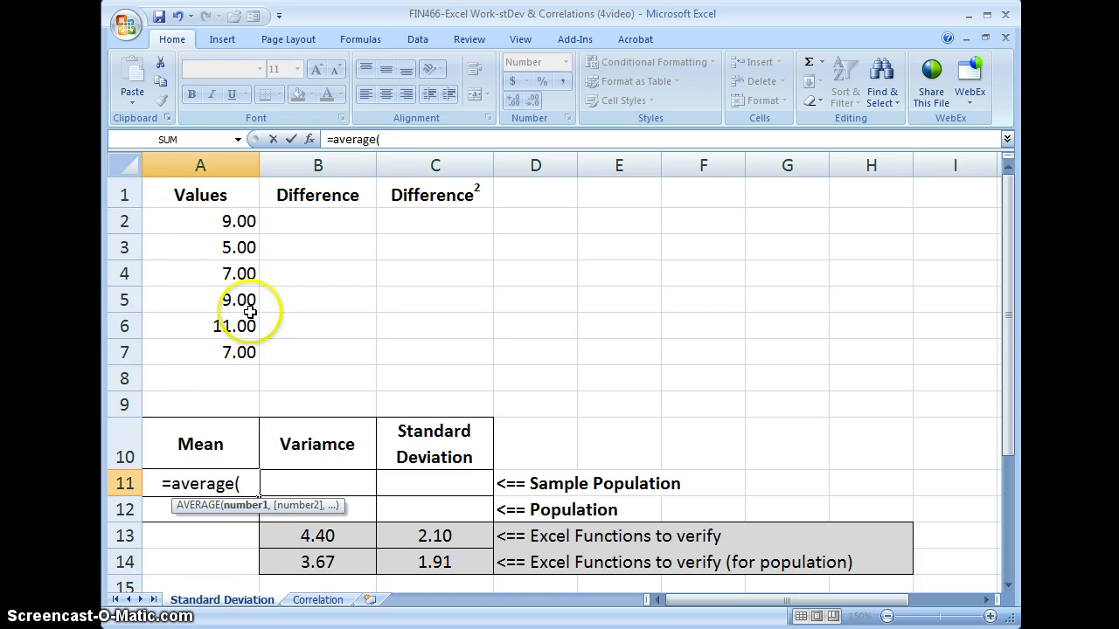
left_click_drag(226, 220, 236, 343)
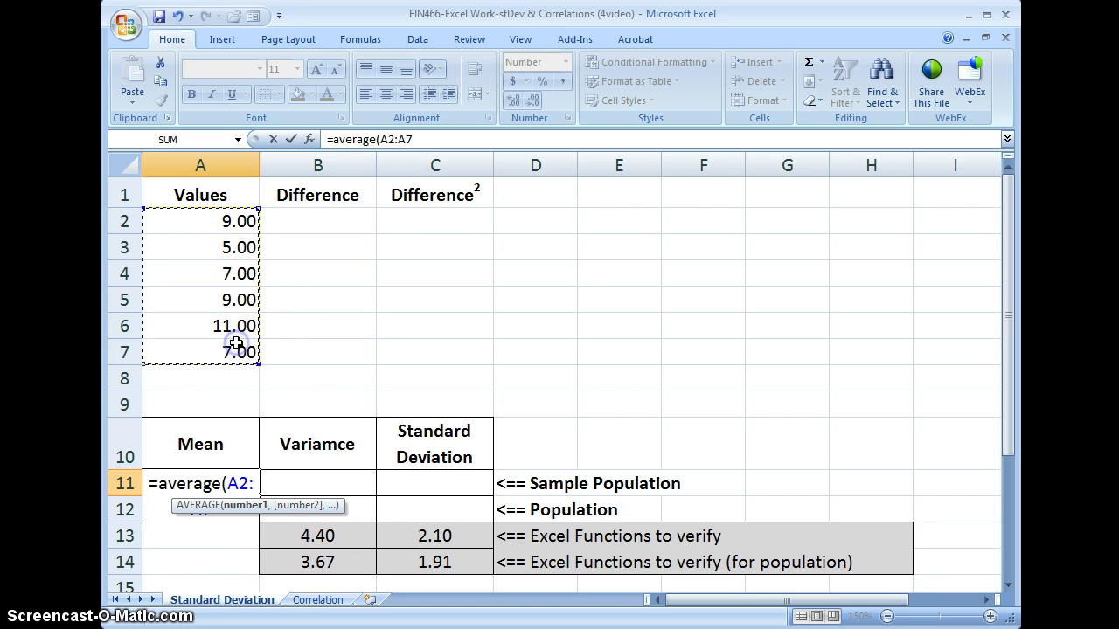
type(")")
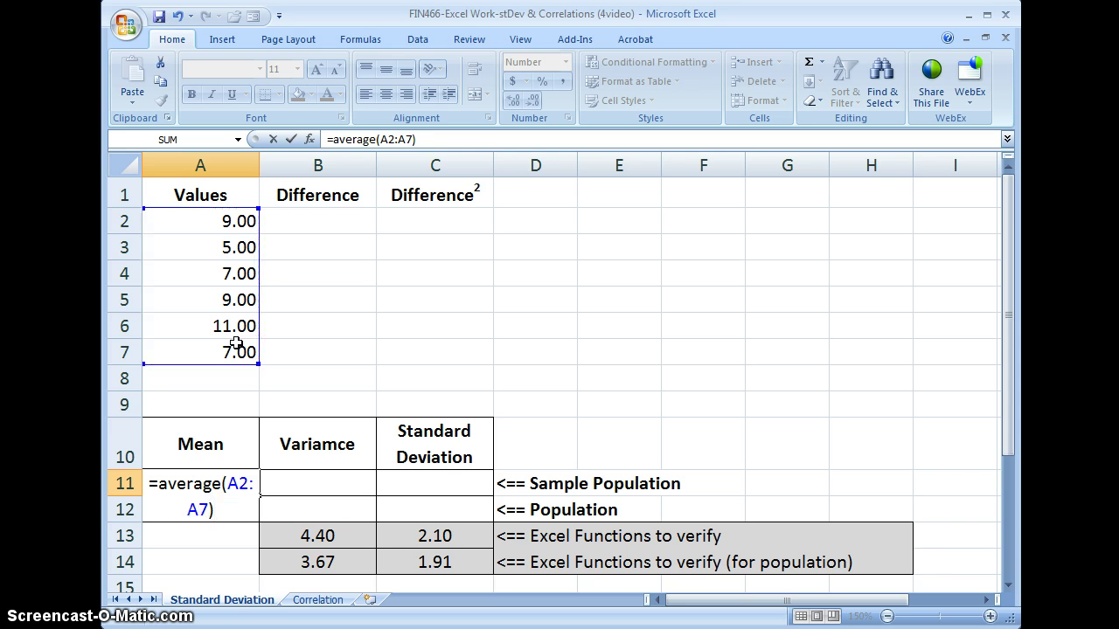
left_click(291, 140)
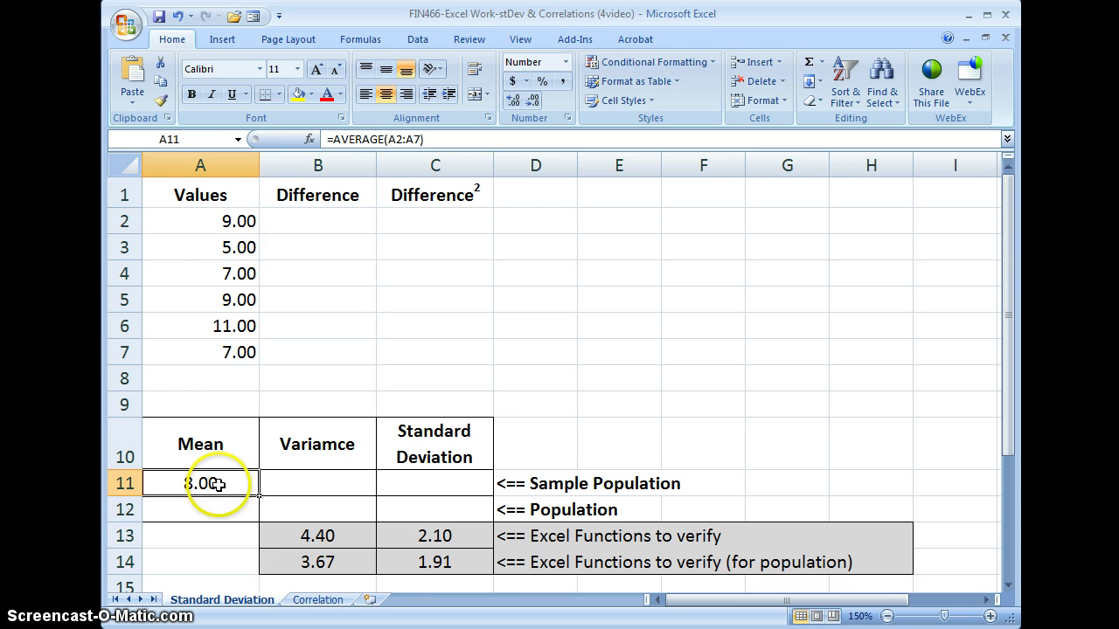
Enter the formula =A2 - $A$11 in B2, with an absolute reference to the mean
left_click(296, 216)
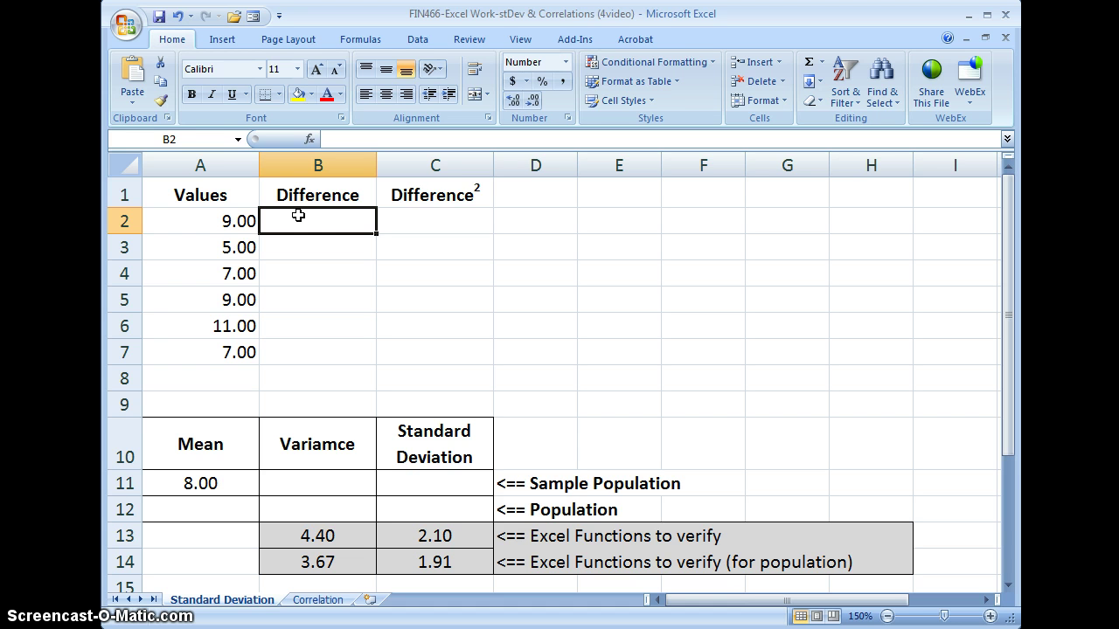
type("=")
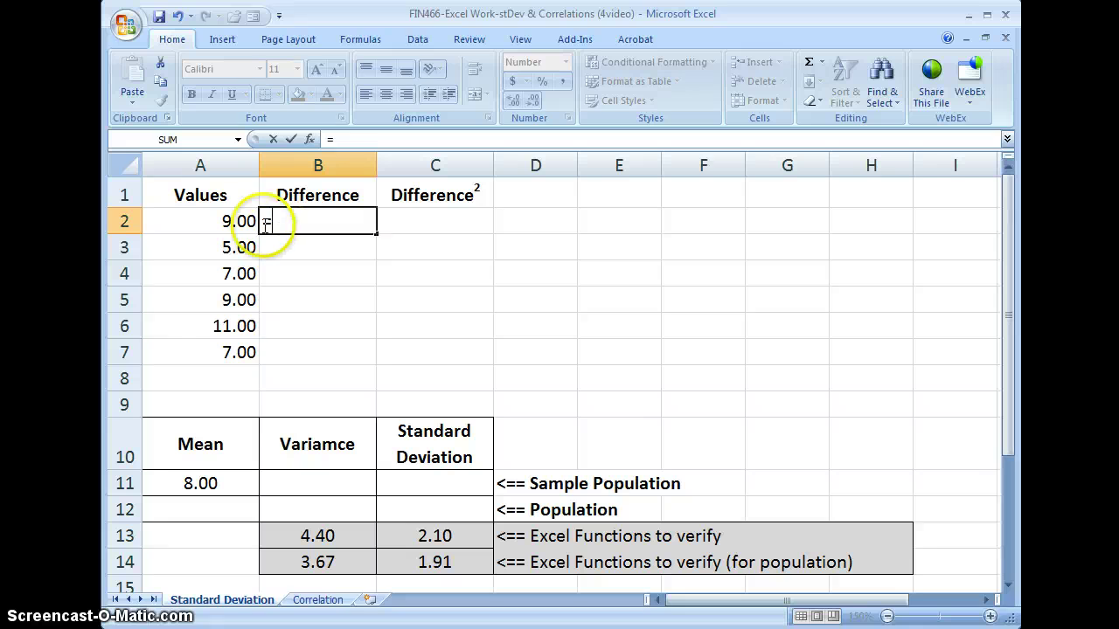
left_click(231, 218)
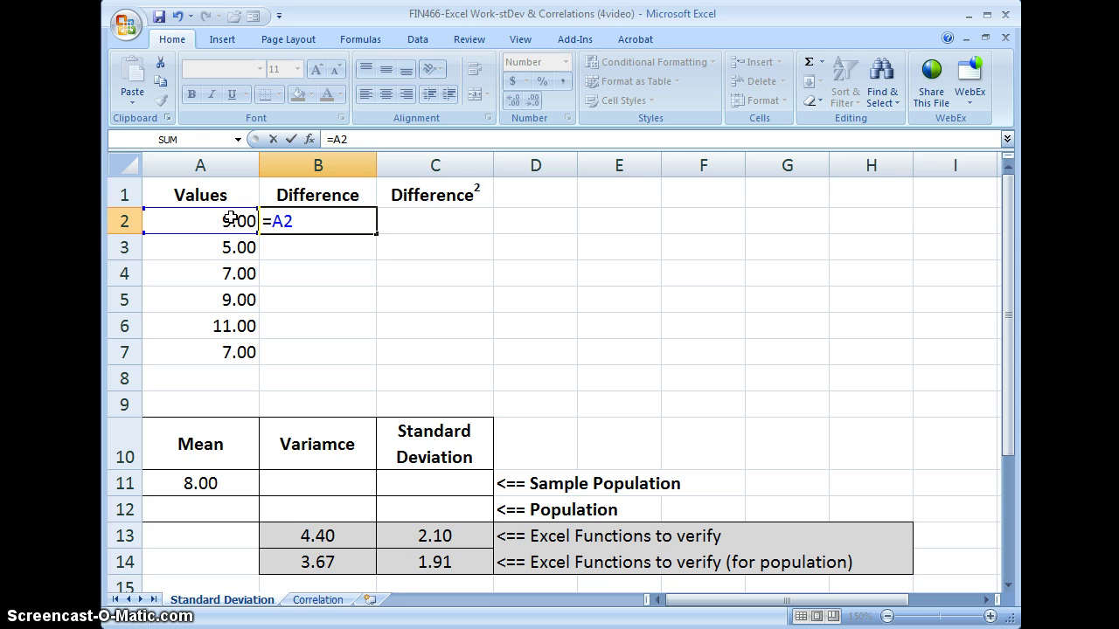
type("-")
left_click(197, 483)
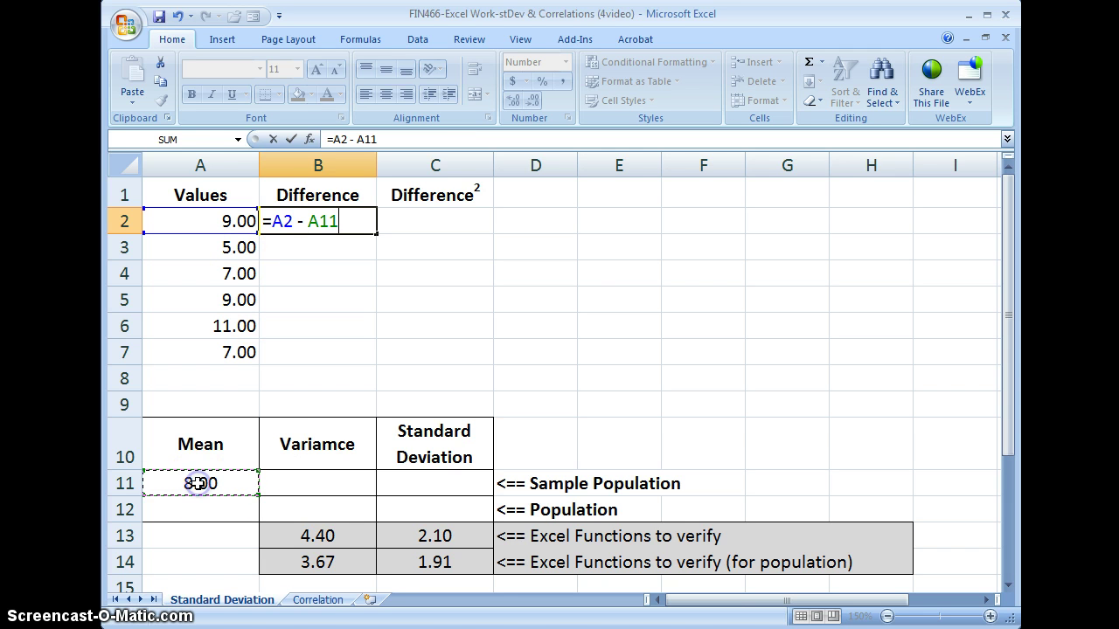
key("F4")
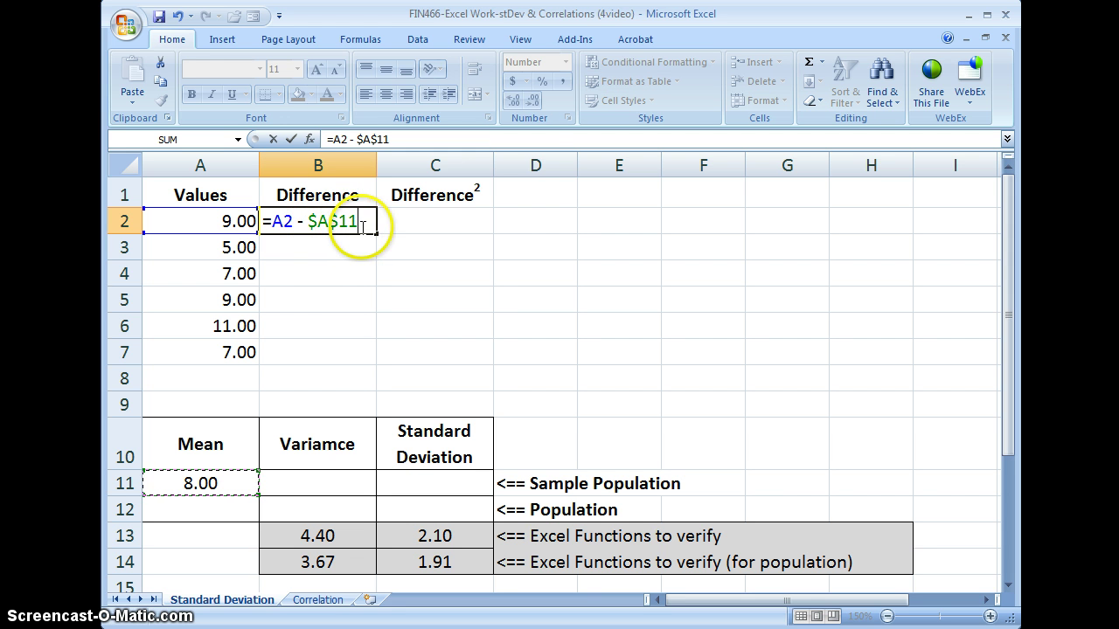
left_click(291, 139)
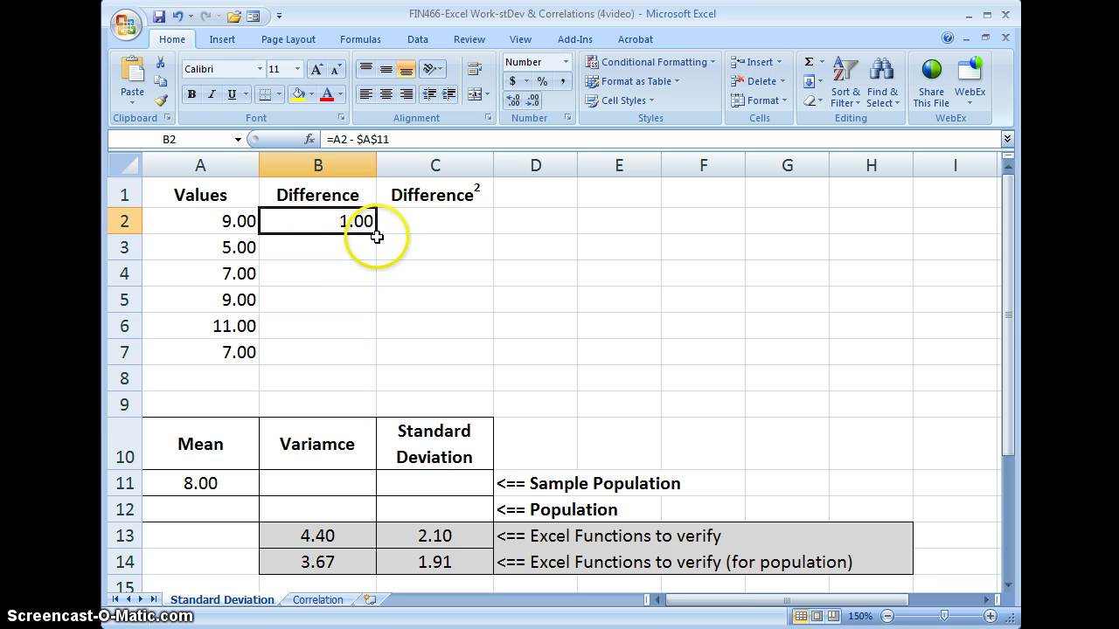
Fill the difference formula from B2 down to B7 and check the cell references in B7
left_click_drag(376, 236, 376, 352)
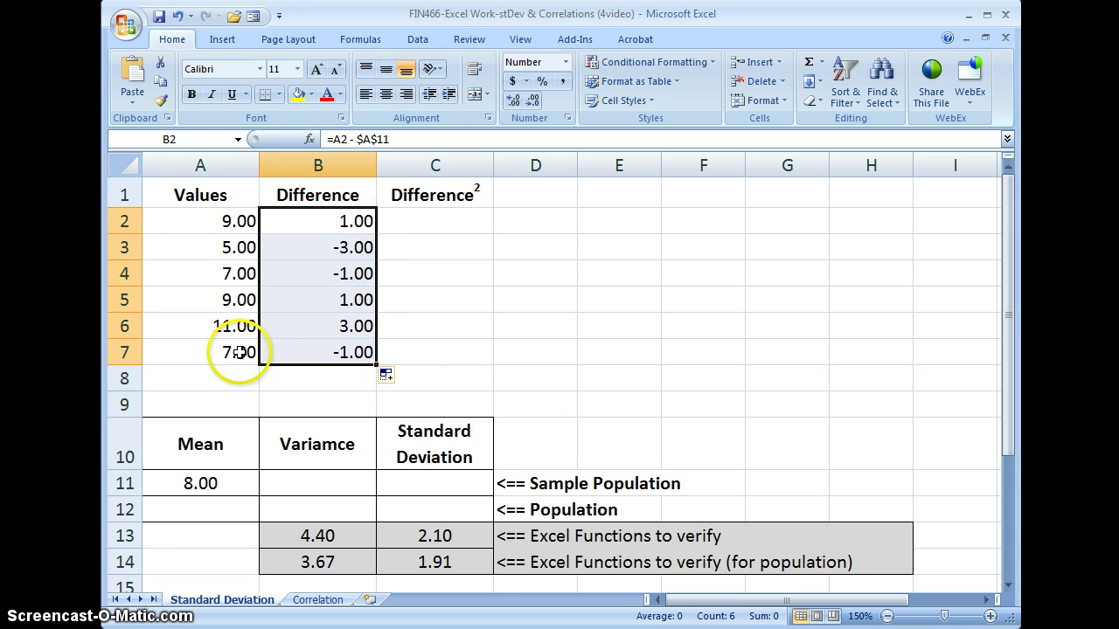
left_click(295, 351)
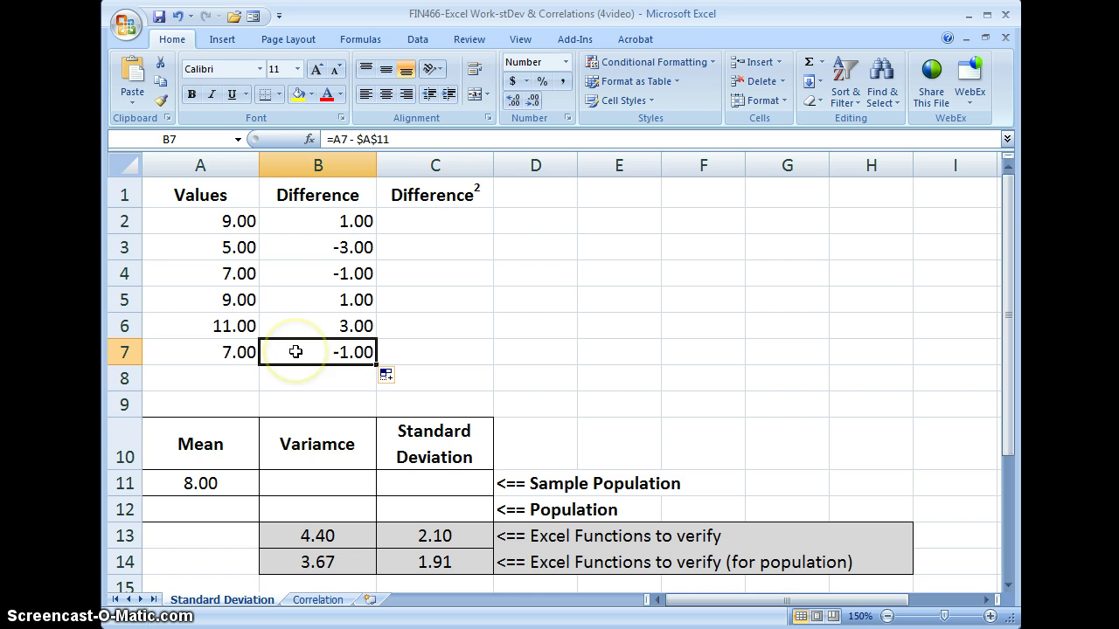
double_click(295, 352)
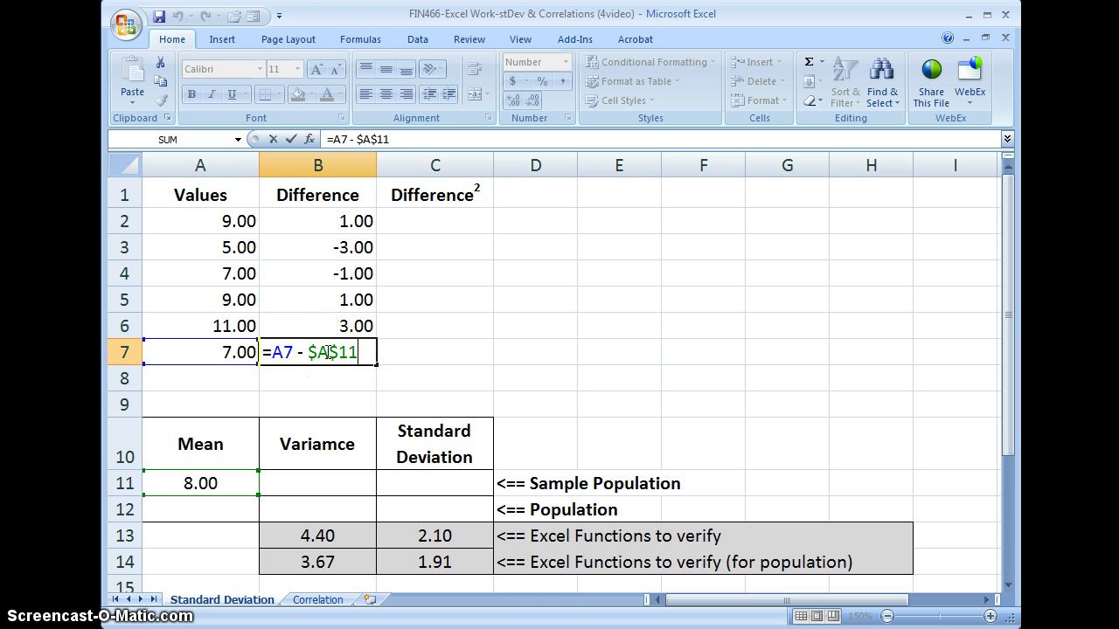
key("ctrl+Return")
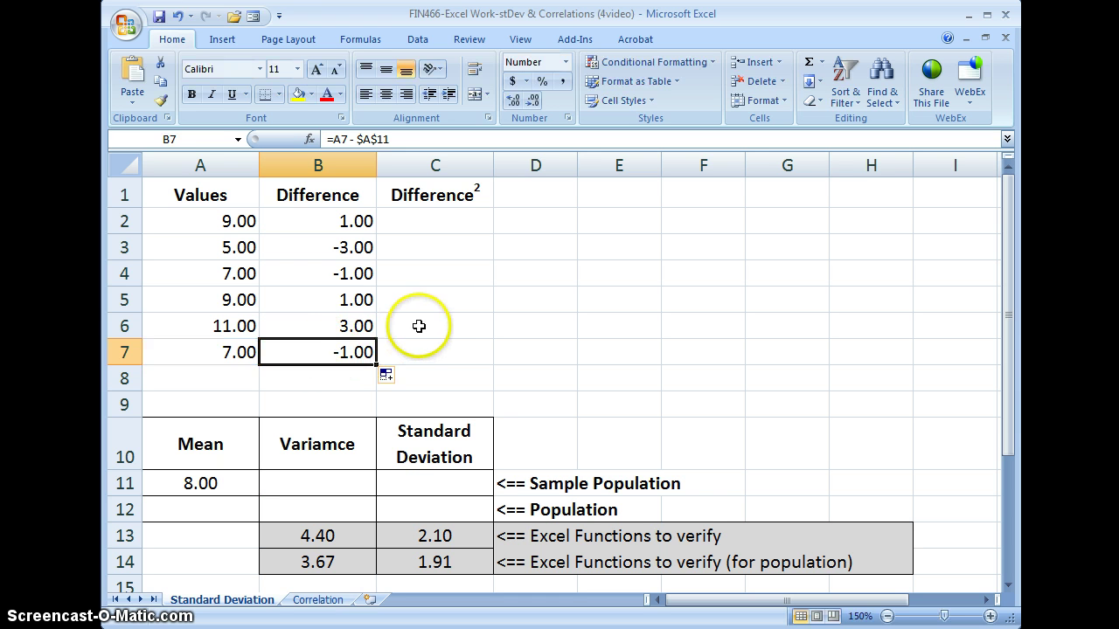
Square the difference in C2 with the formula =B2^2 and fill it down to C7
left_click(444, 222)
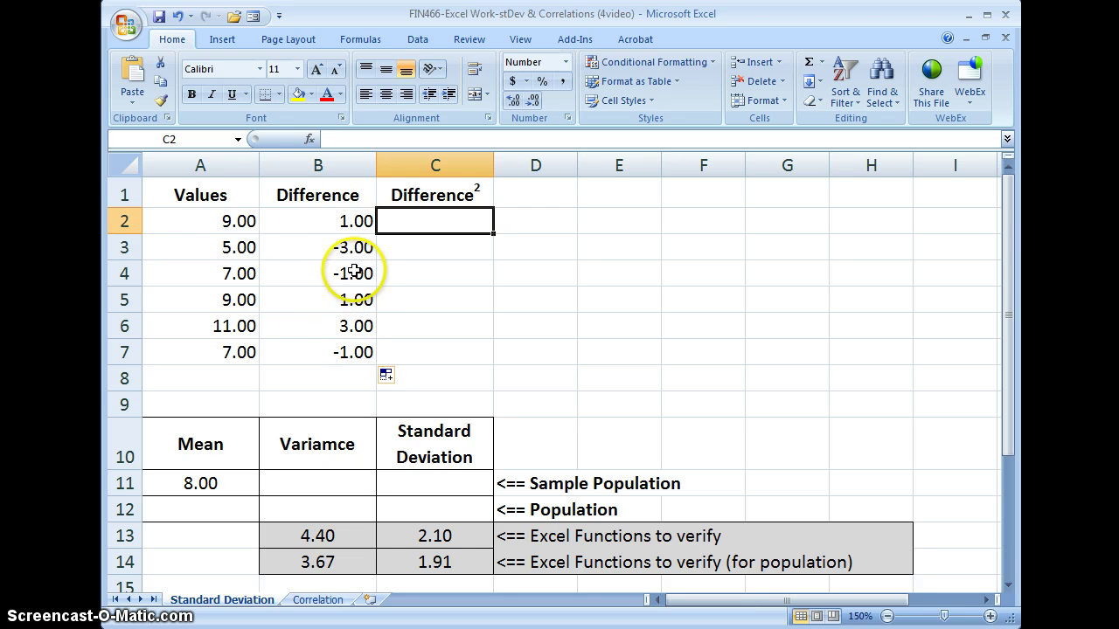
left_click(417, 224)
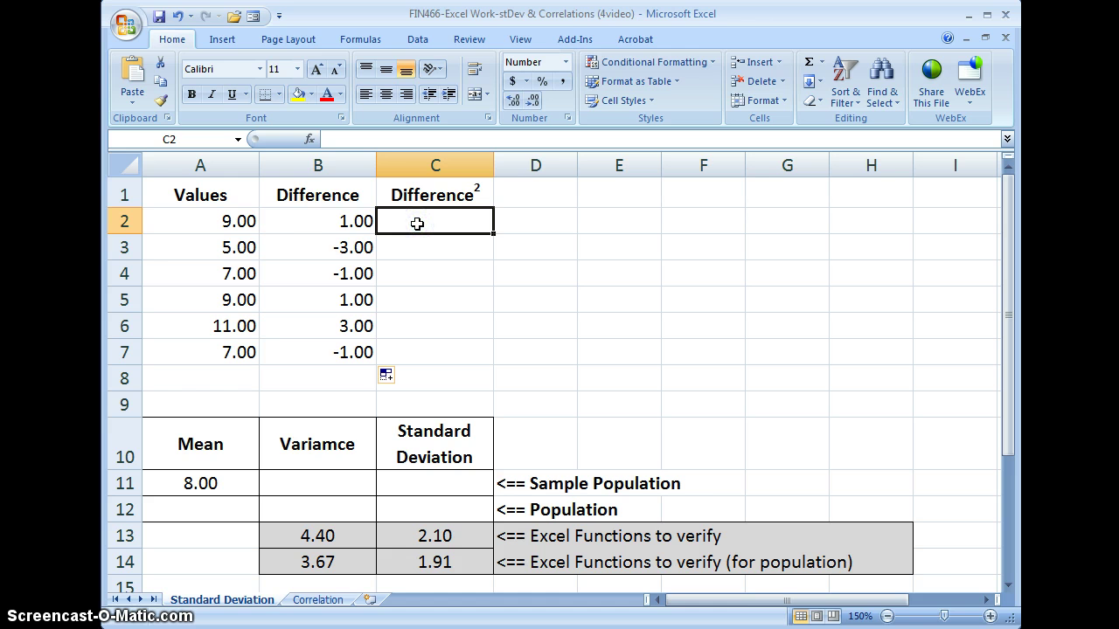
type("=")
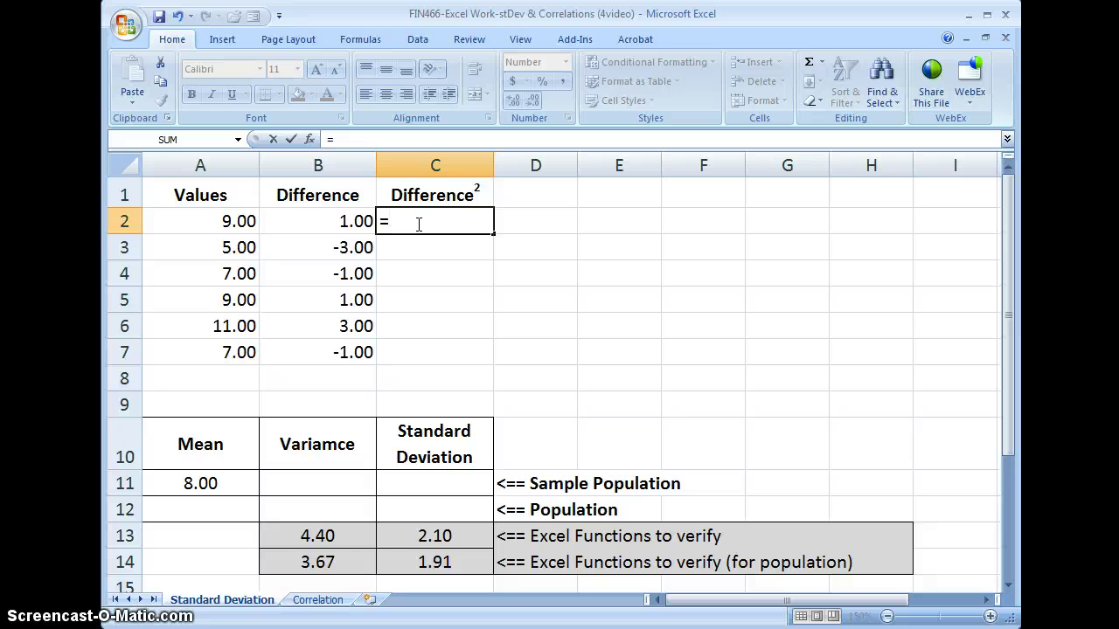
left_click(342, 223)
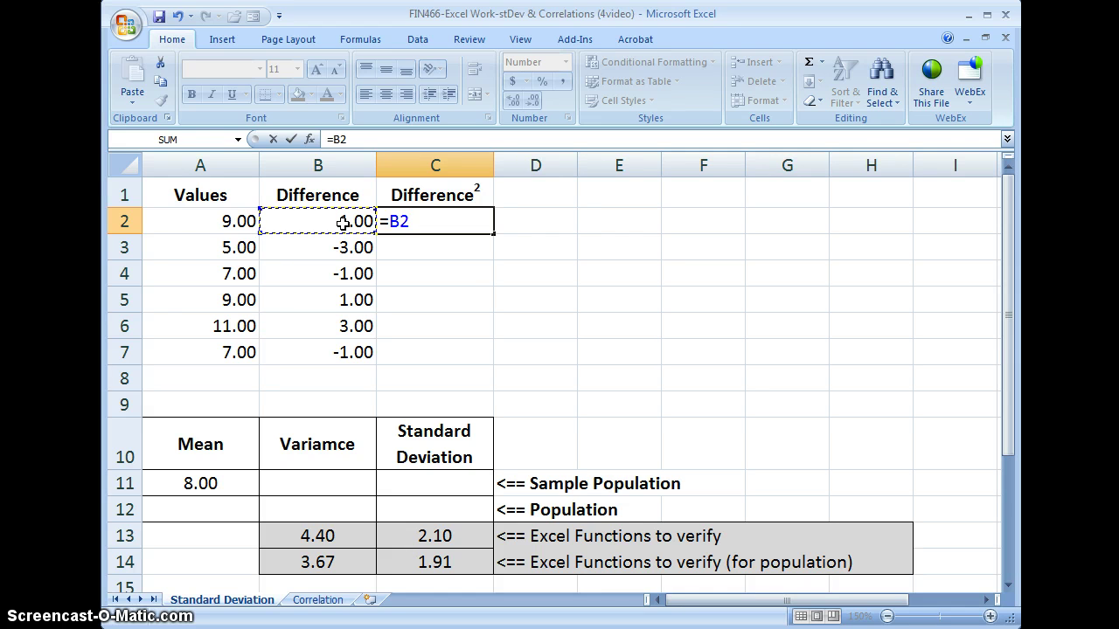
type("^")
type("2")
left_click(291, 140)
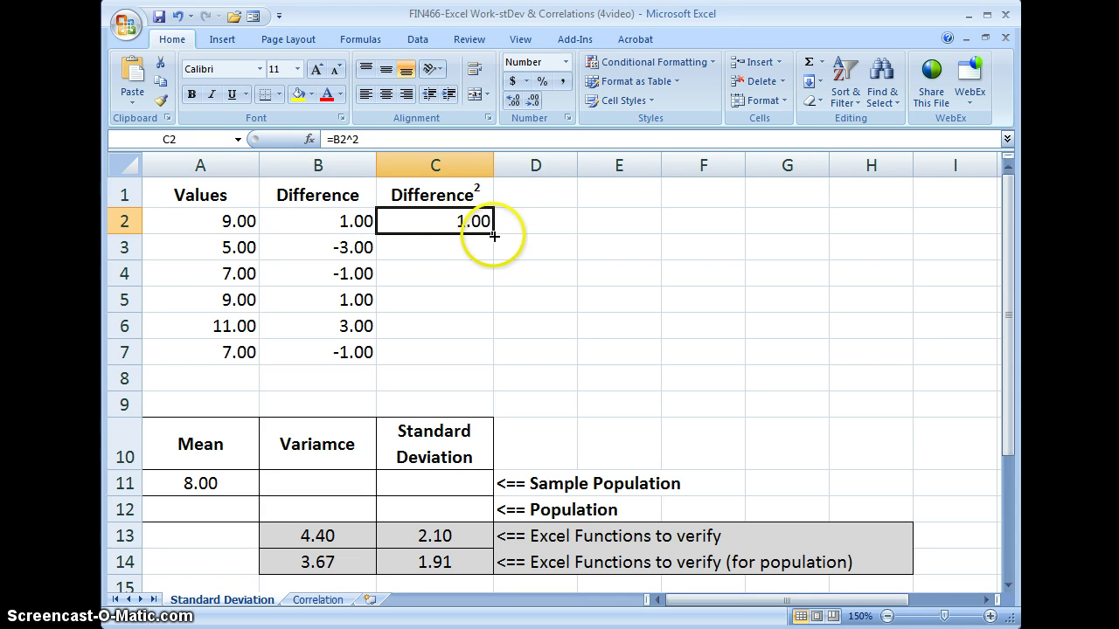
left_click_drag(493, 235, 491, 367)
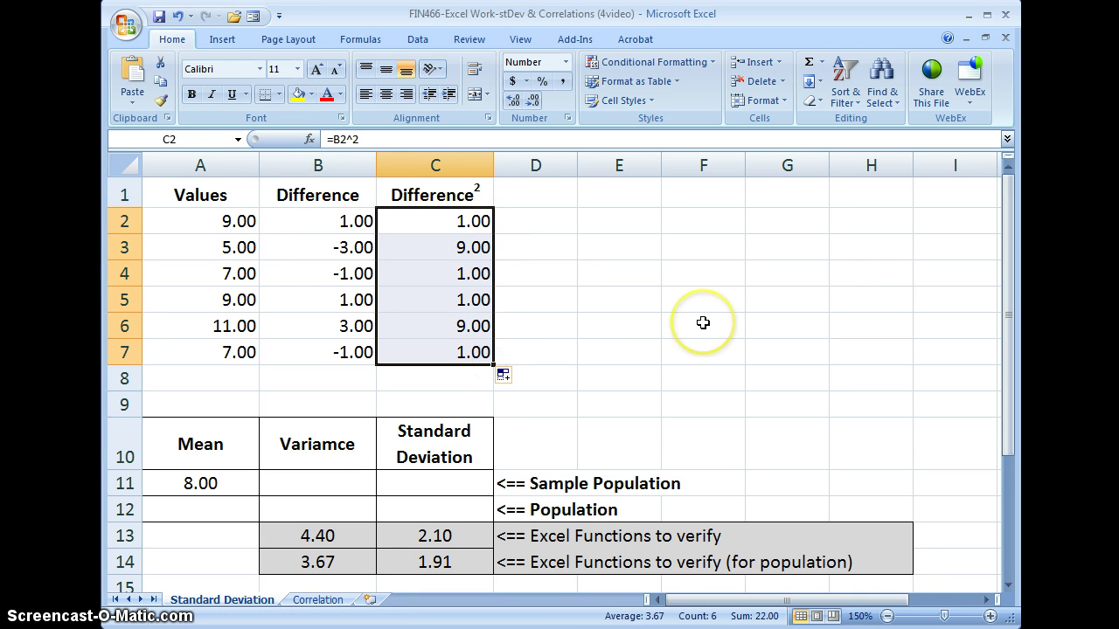
left_click(460, 375)
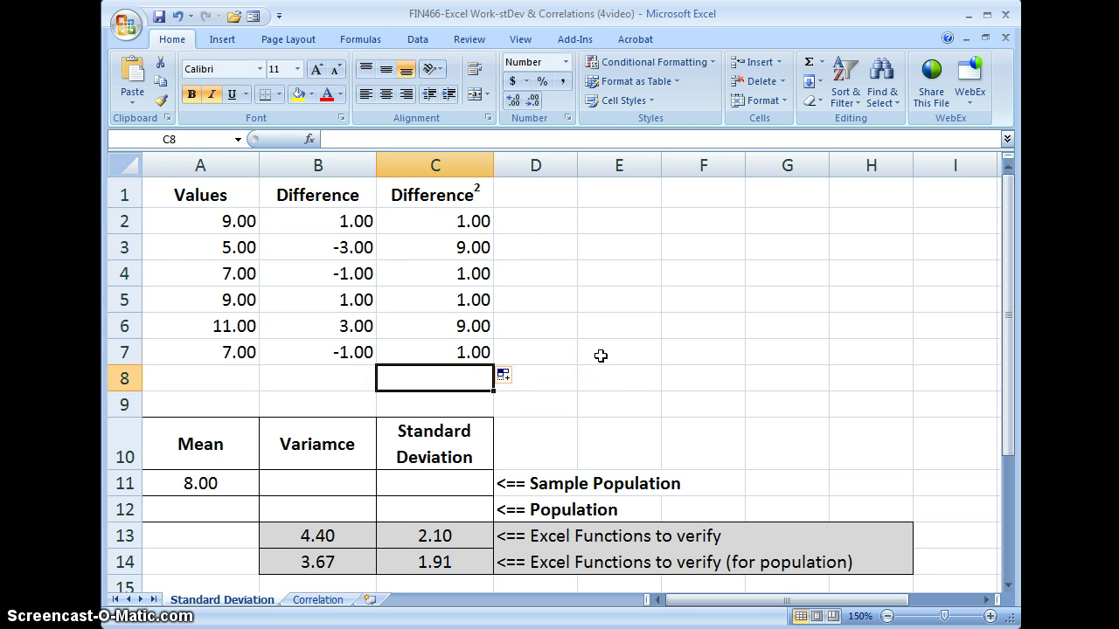
Correct the spelling of the heading in B10 to "Variance"
left_click(314, 447)
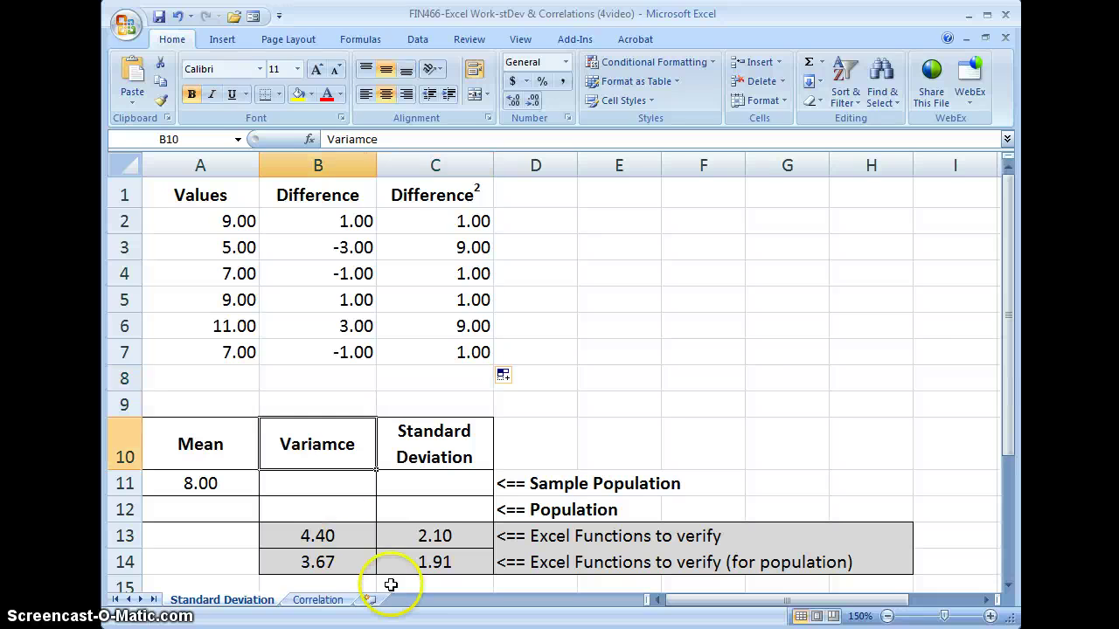
left_click(370, 140)
key("BackSpace")
type("n")
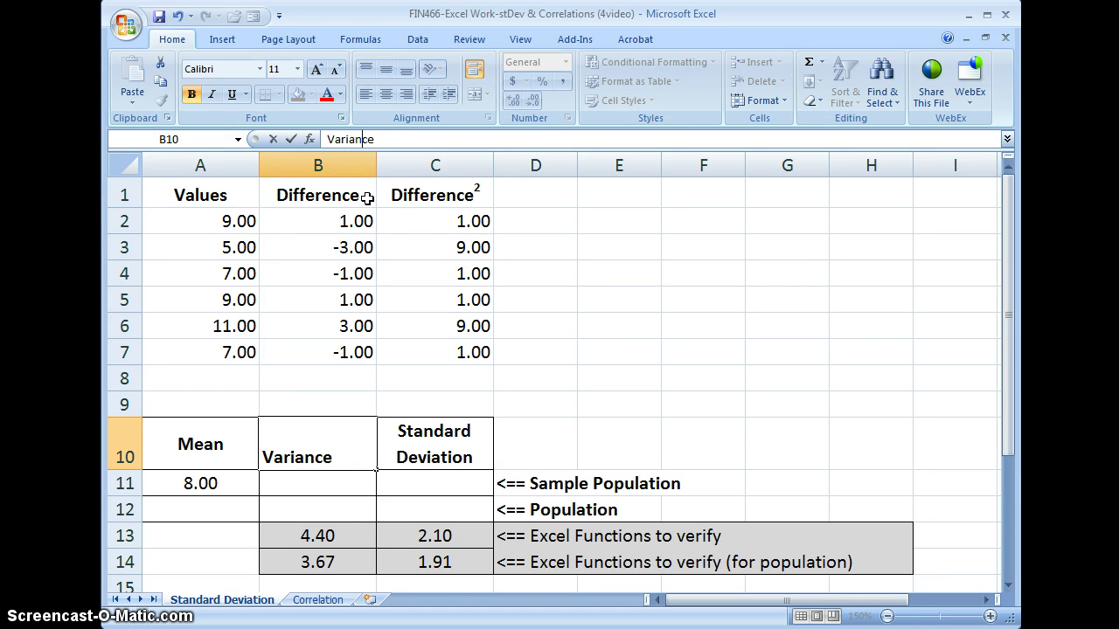
left_click(290, 140)
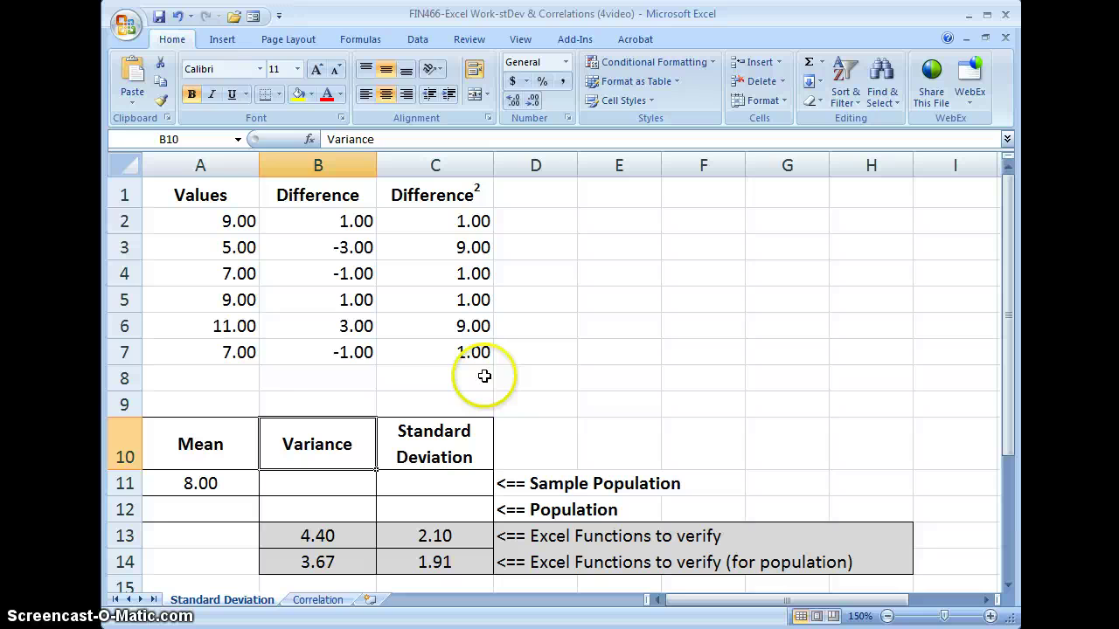
Count the data values in A8 with the formula =COUNT(A2:A7)
left_click(237, 378)
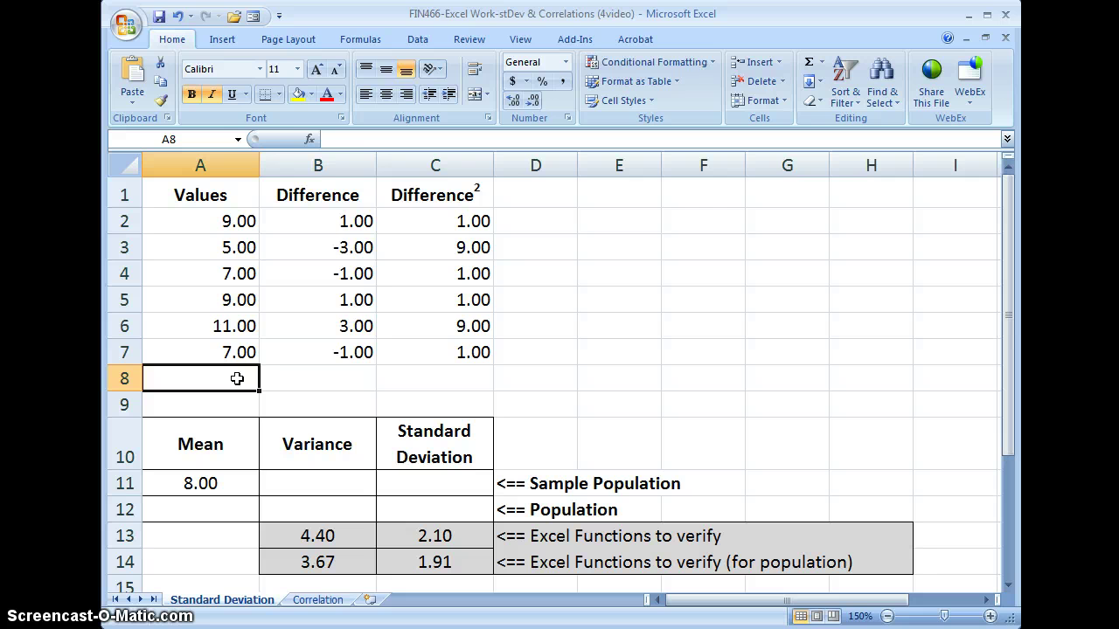
type("=count")
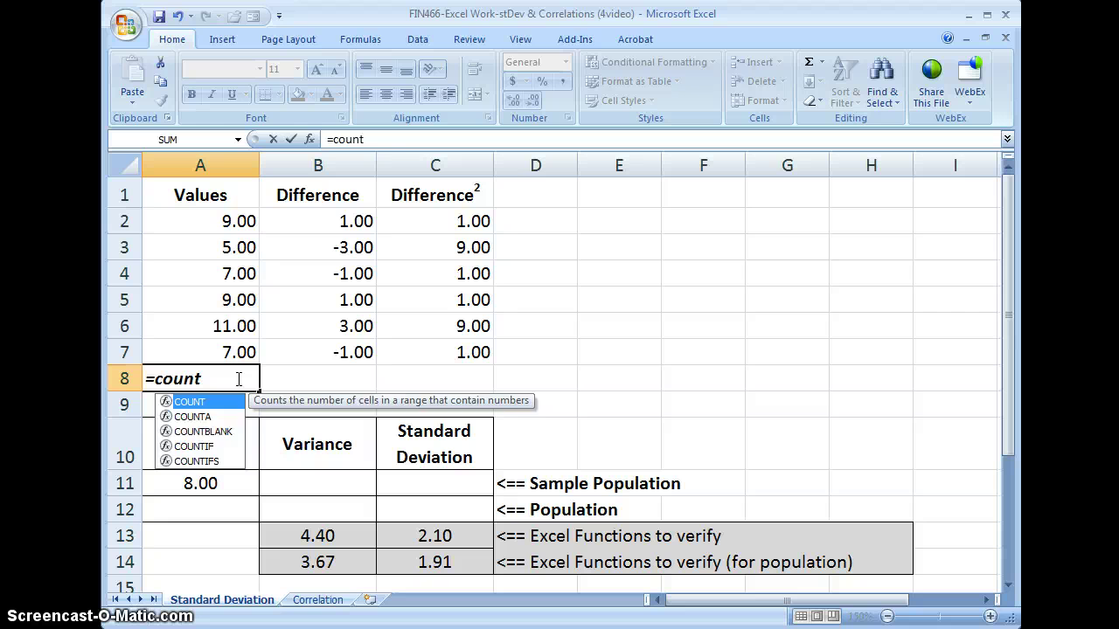
type("(")
left_click_drag(223, 226, 227, 353)
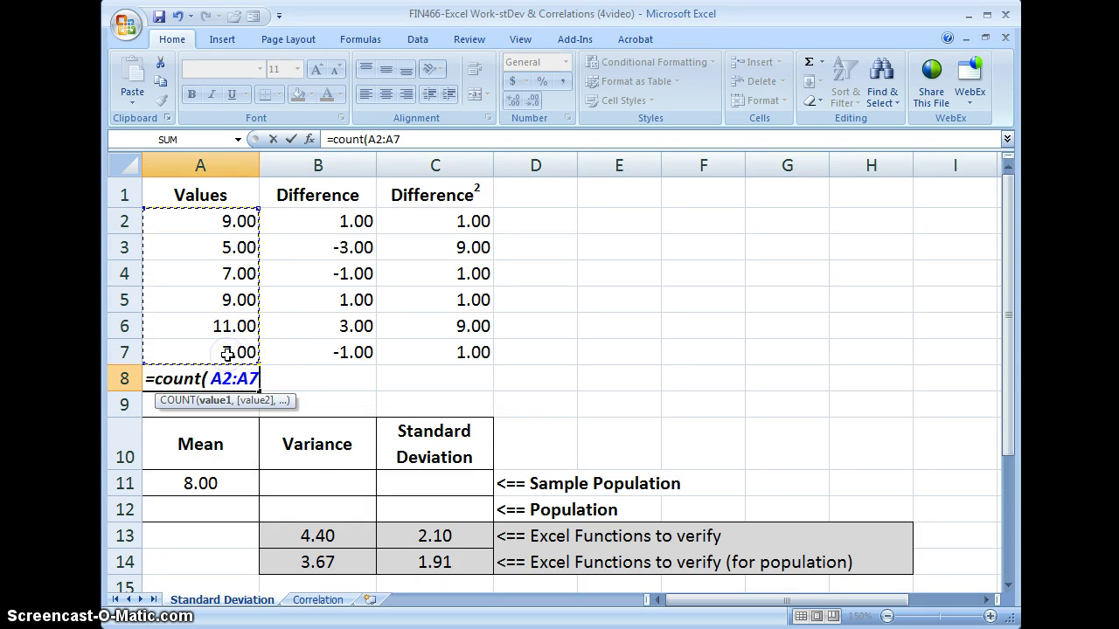
type(")")
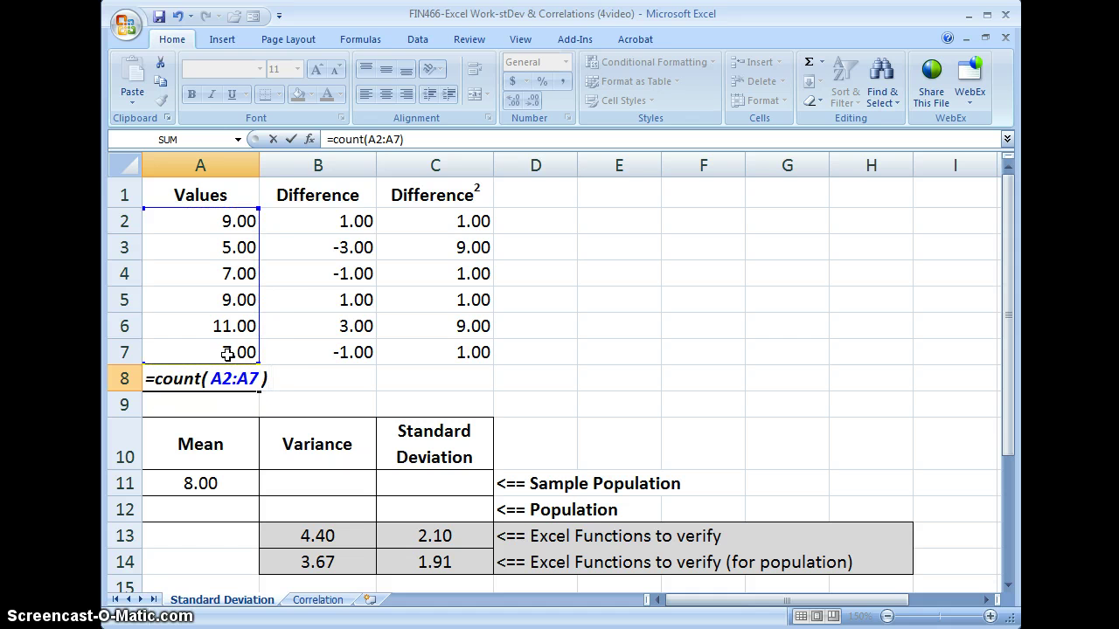
left_click(292, 139)
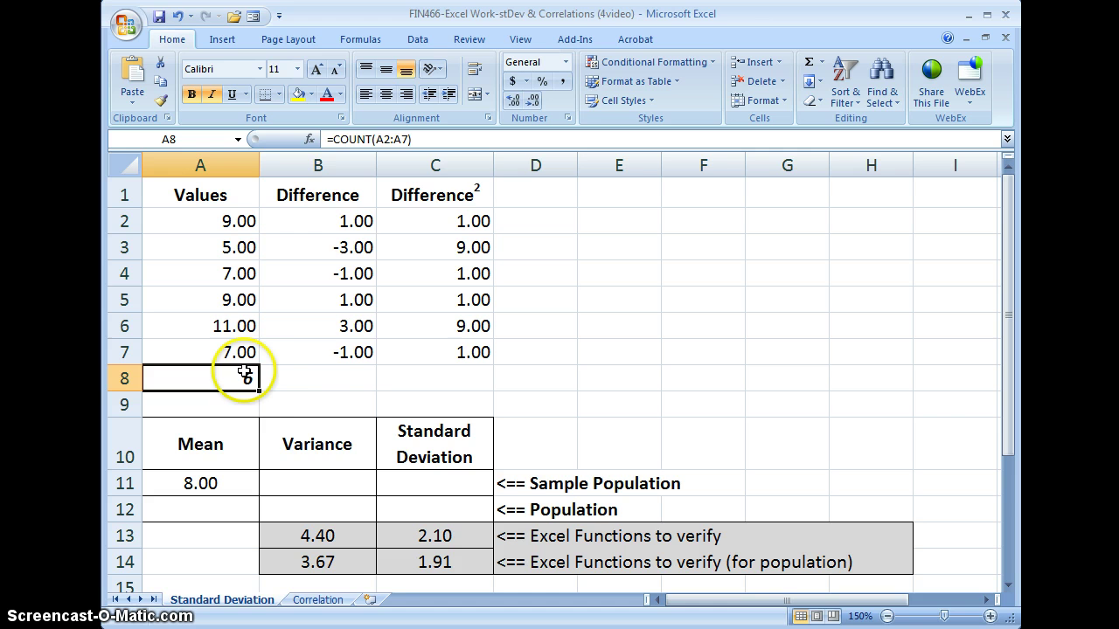
Total the squared differences in C8 with the formula =SUM(C2:C7)
left_click(446, 376)
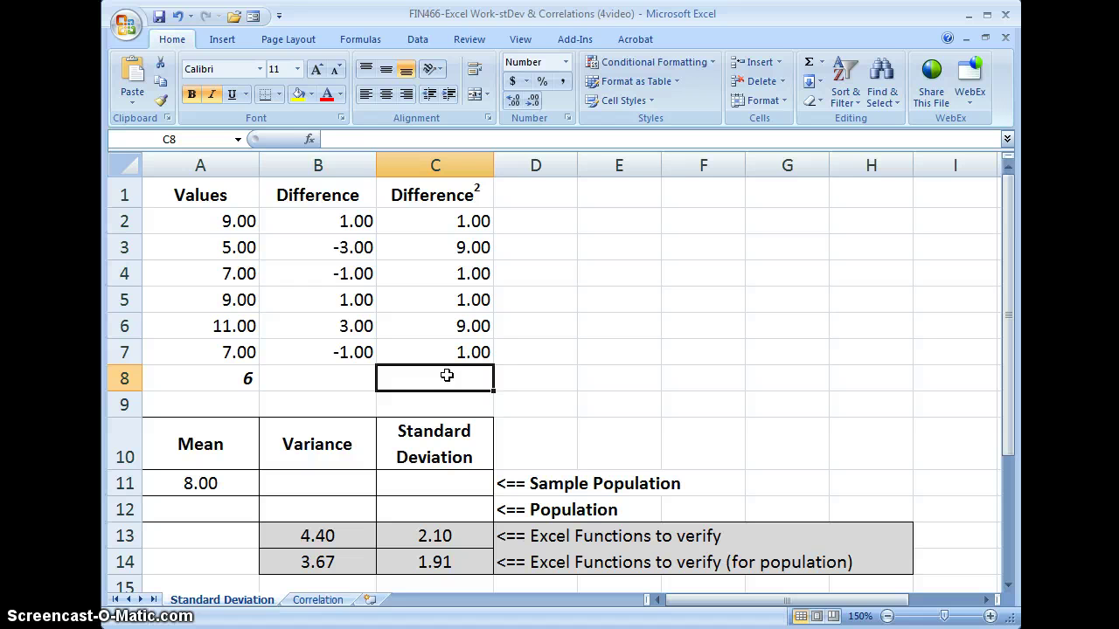
type("=sum(")
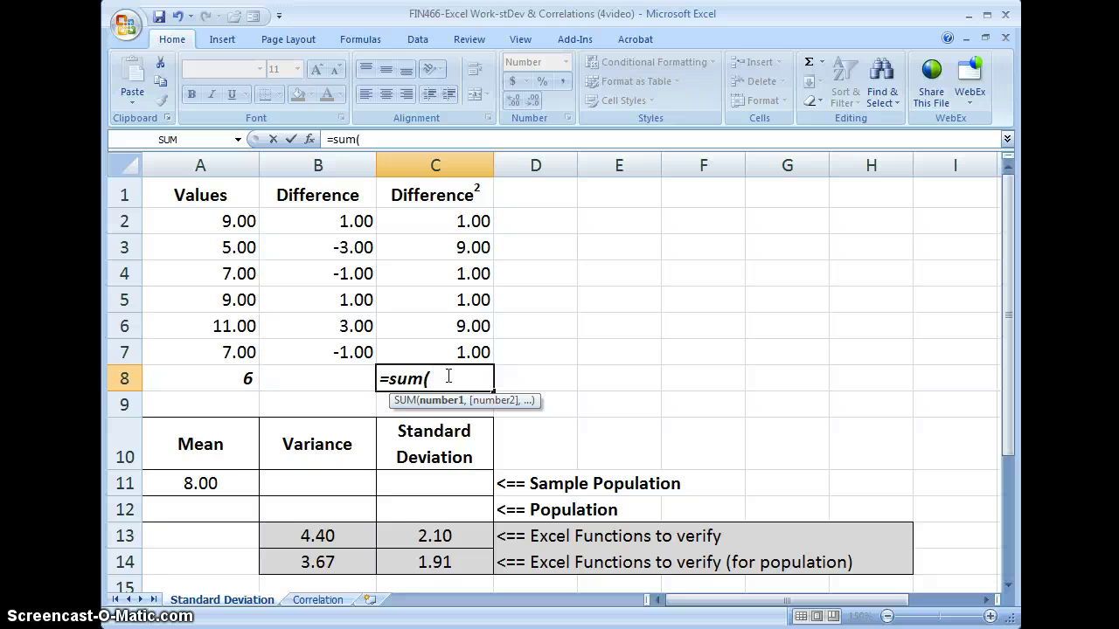
left_click_drag(440, 212, 451, 349)
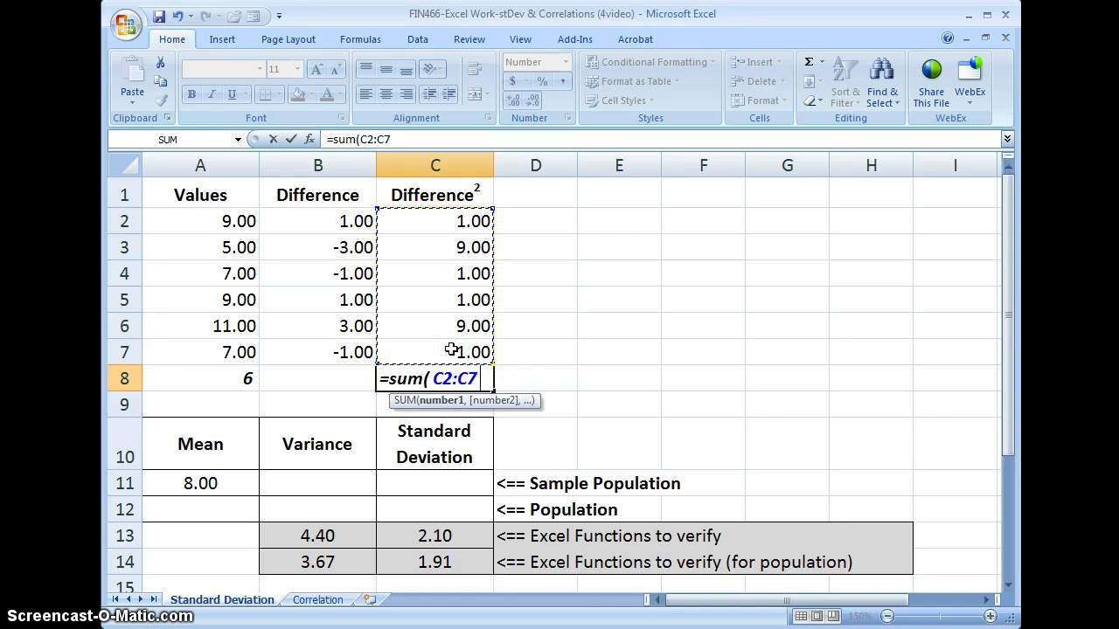
type(")")
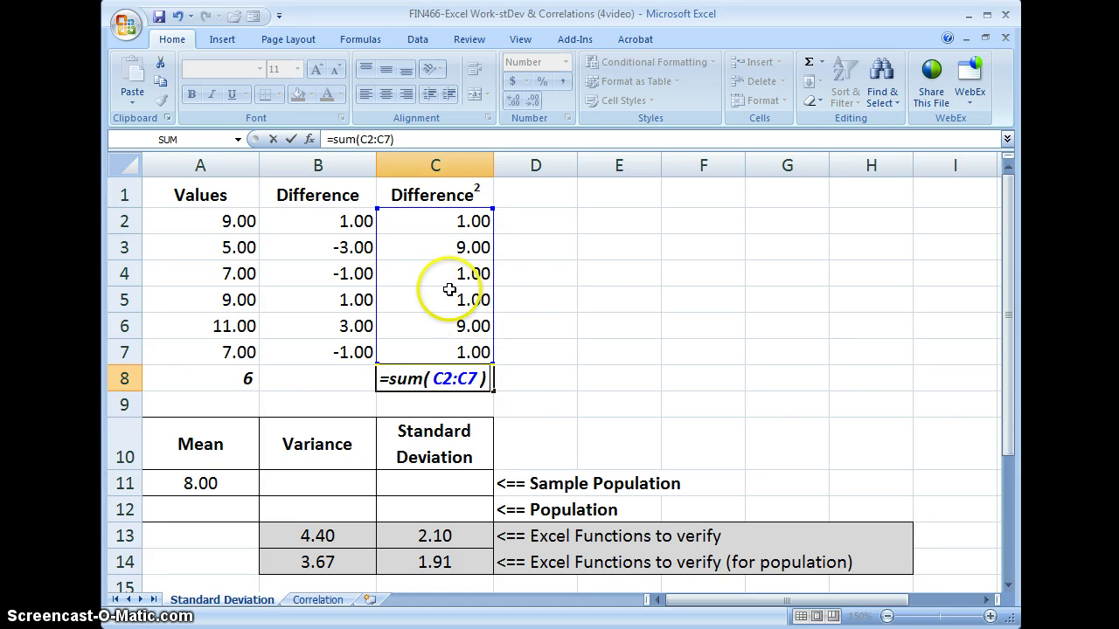
left_click(291, 139)
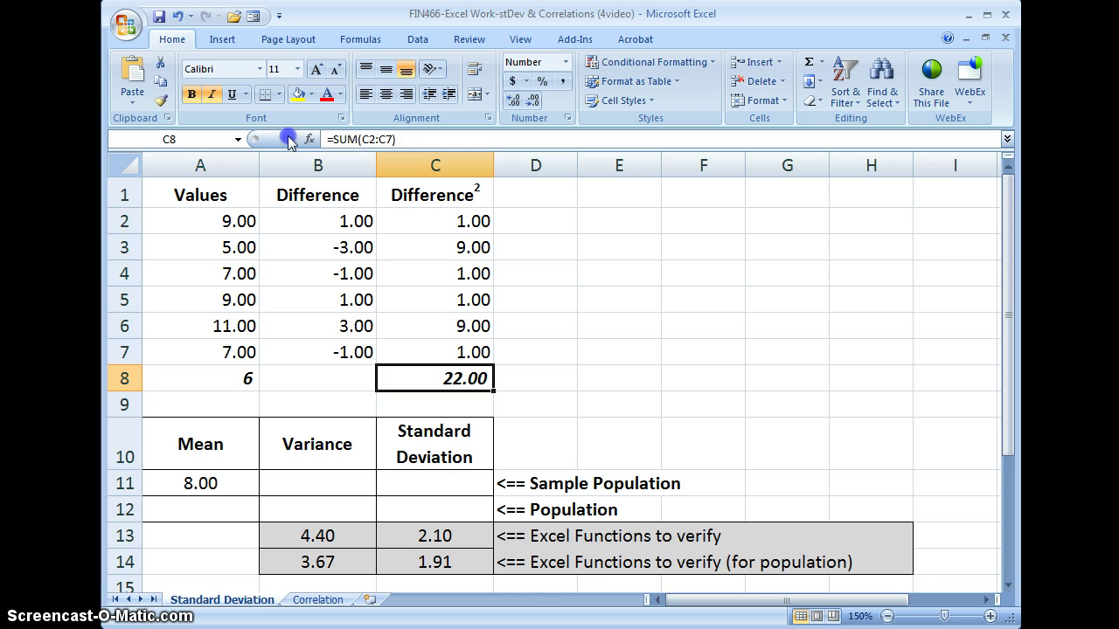
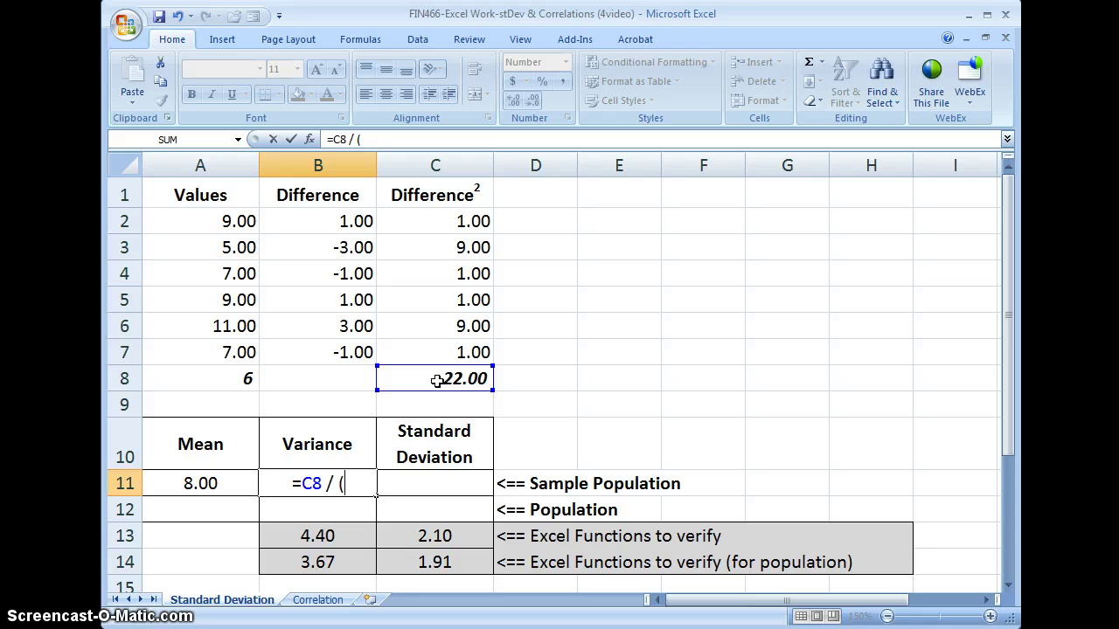
Calculate the sample variance in B11 with =C8 / (A8 - 1) and compare it with the VAR formula in B13
left_click(231, 378)
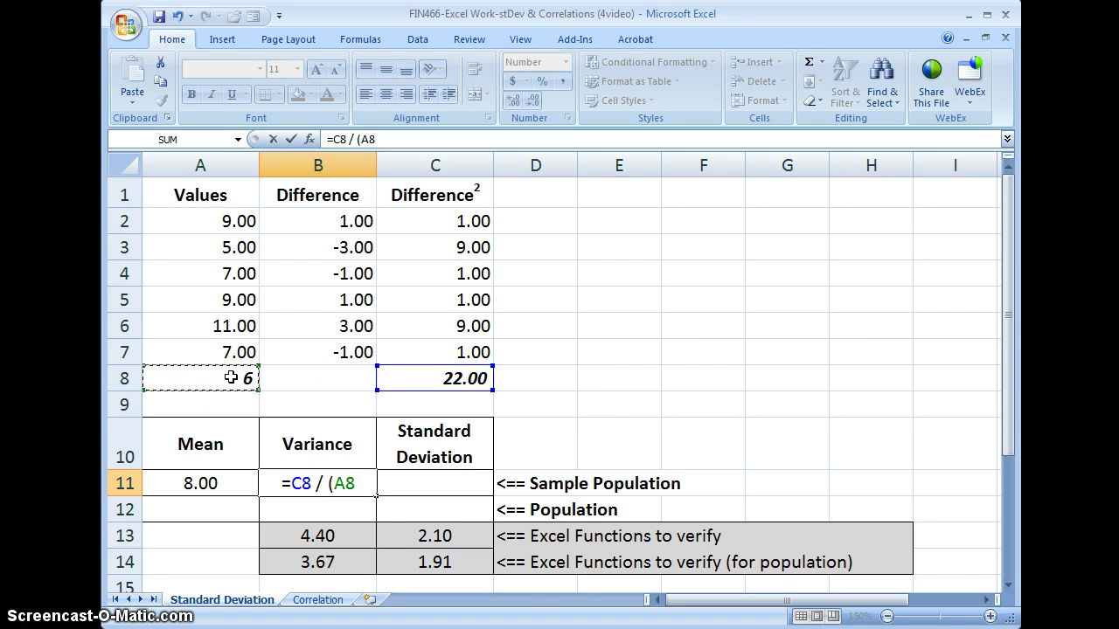
type("-")
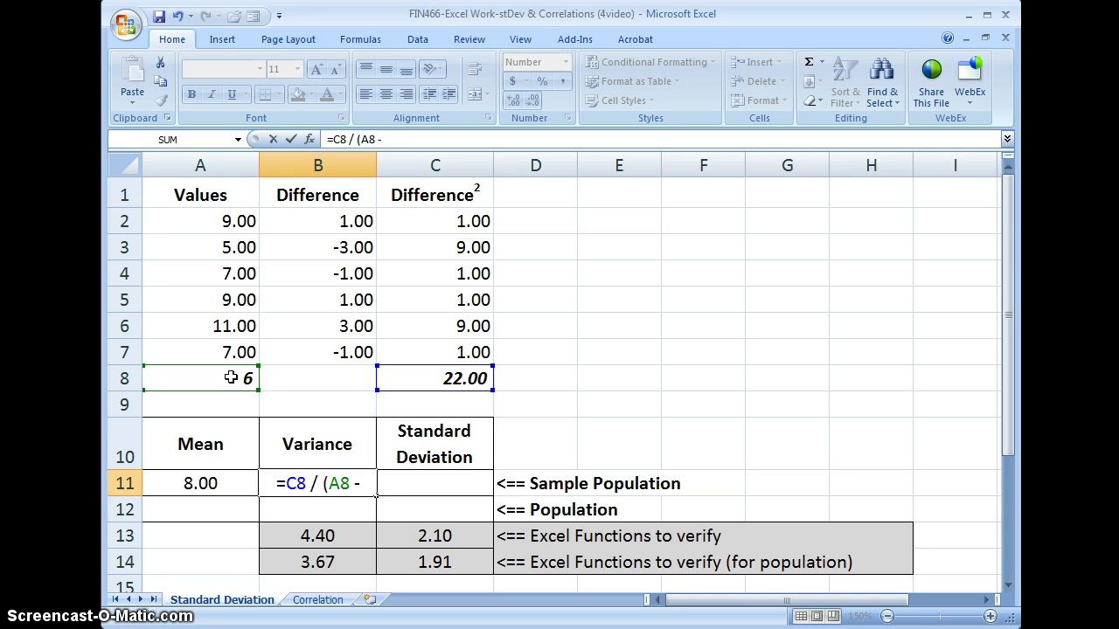
type(" 1)")
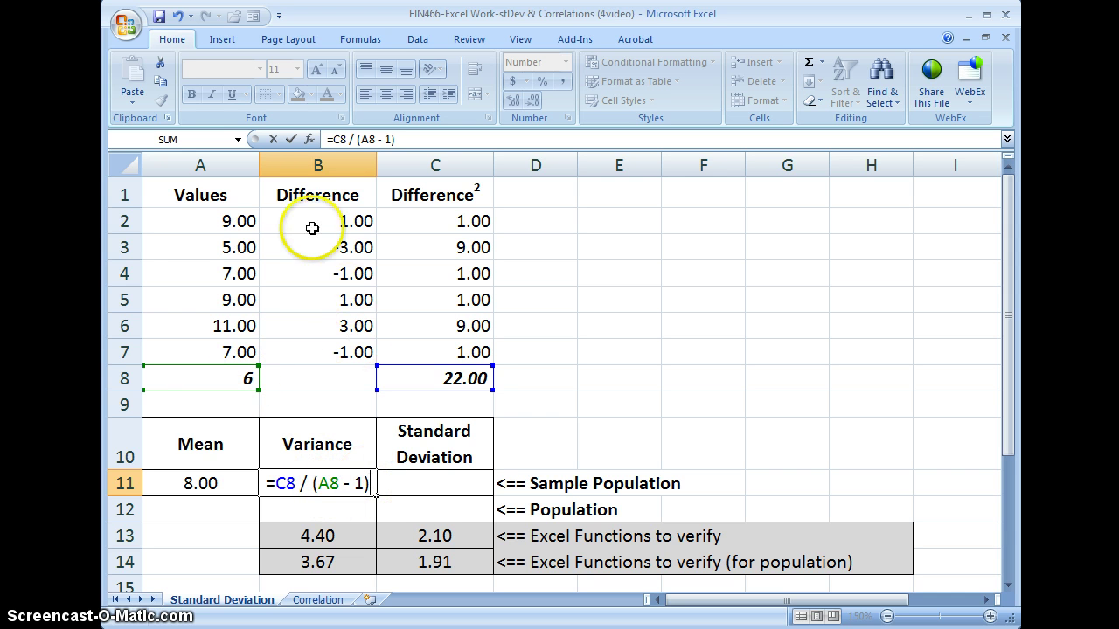
left_click(292, 140)
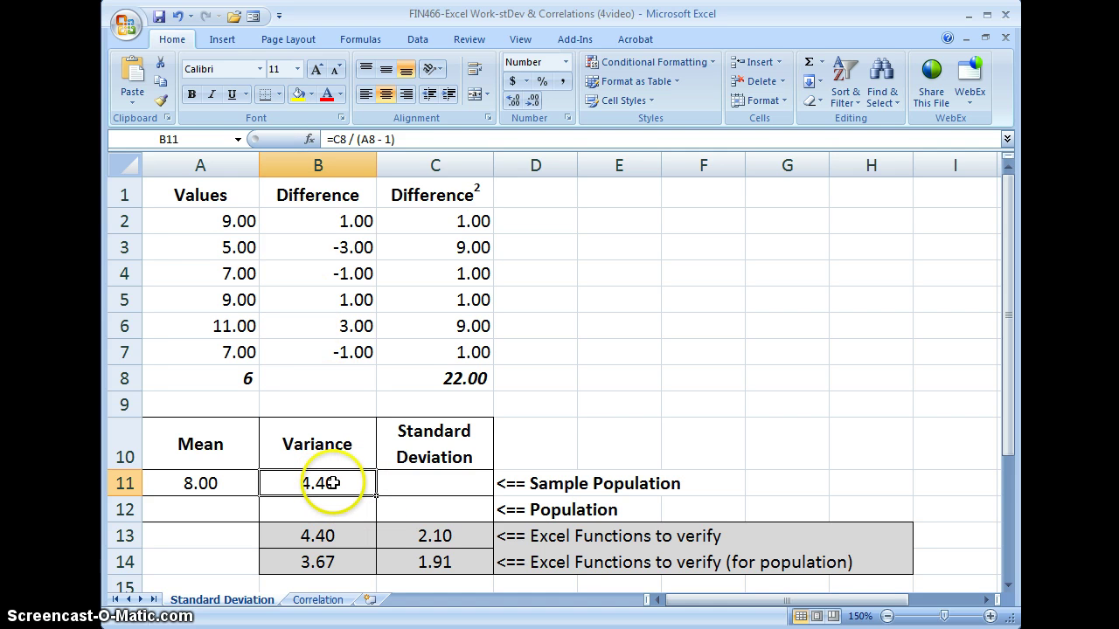
left_click(348, 536)
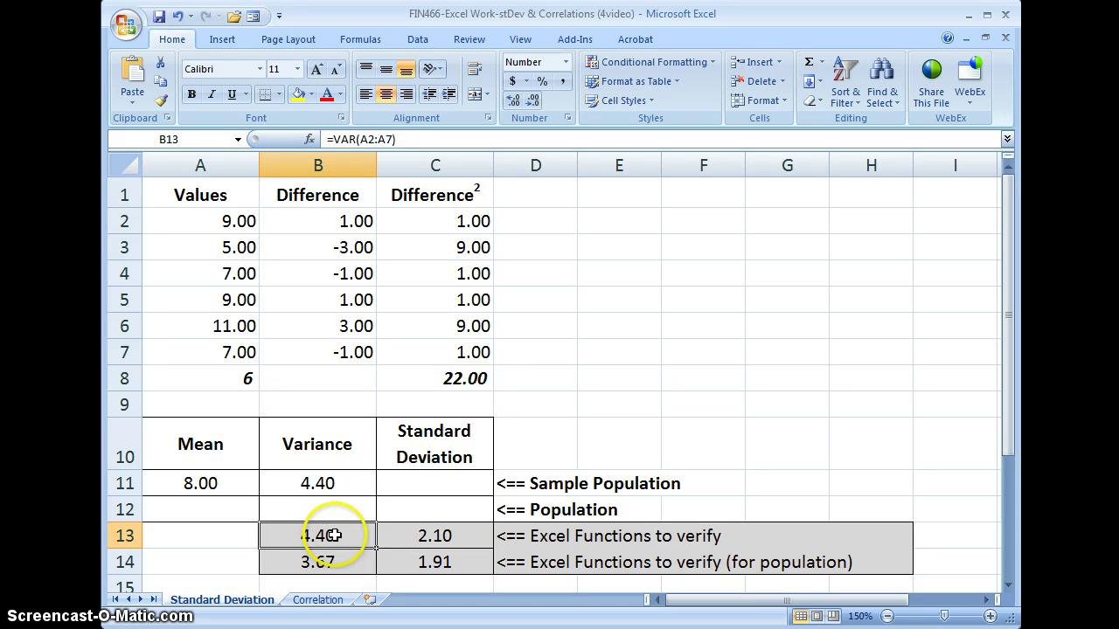
double_click(333, 536)
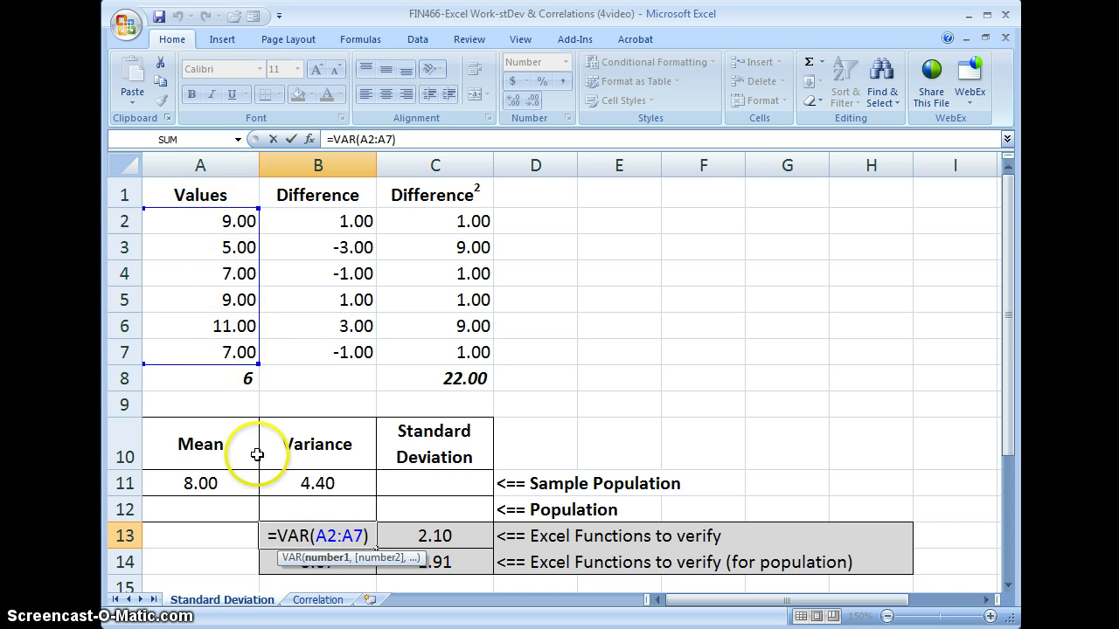
left_click(296, 143)
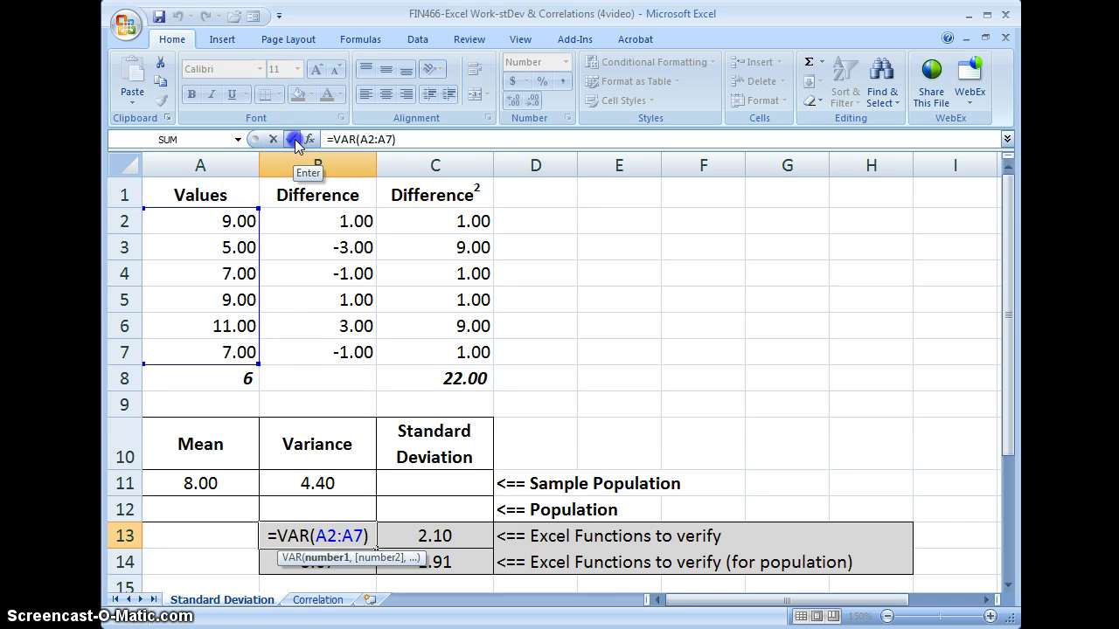
Calculate the sample standard deviation in C11 with =SQRT(B11) and compare it with the STDEV formula in C13
left_click(420, 484)
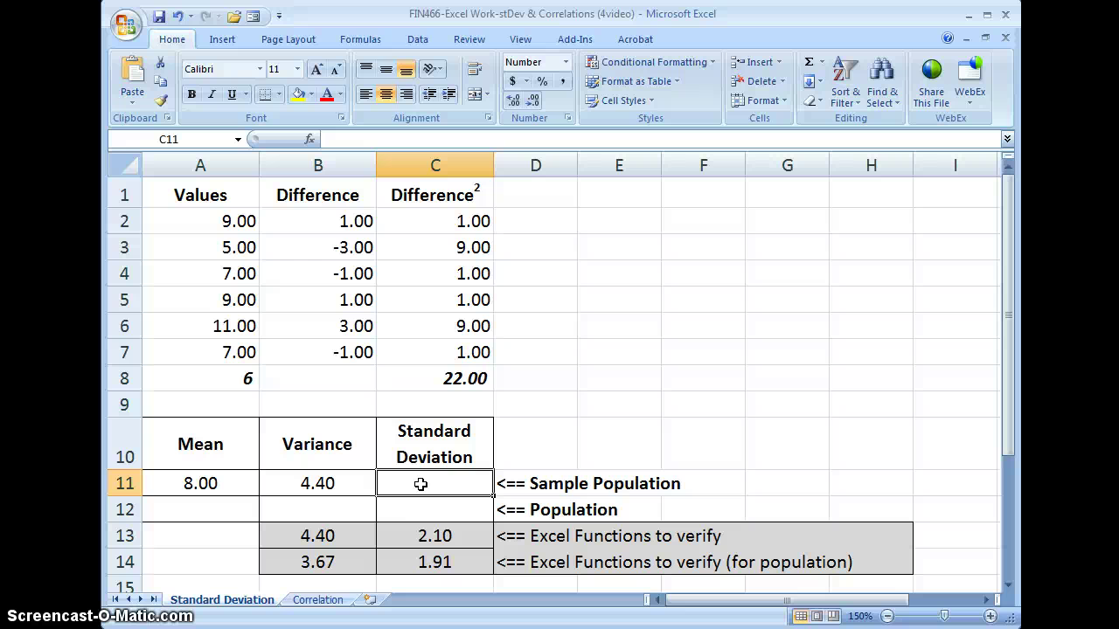
type("=")
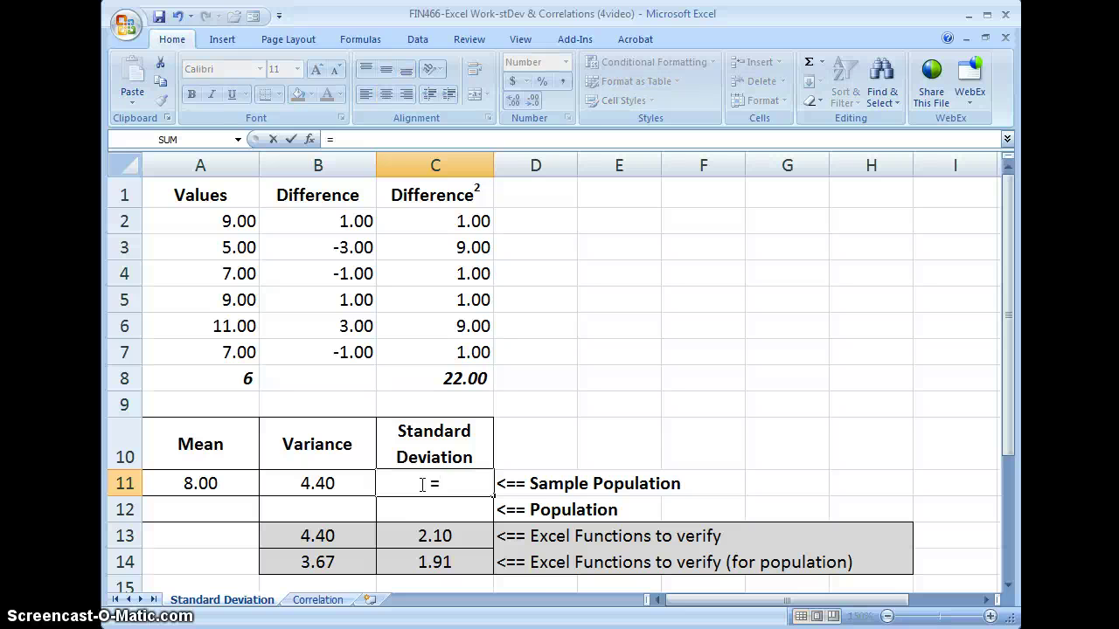
type("sqrt")
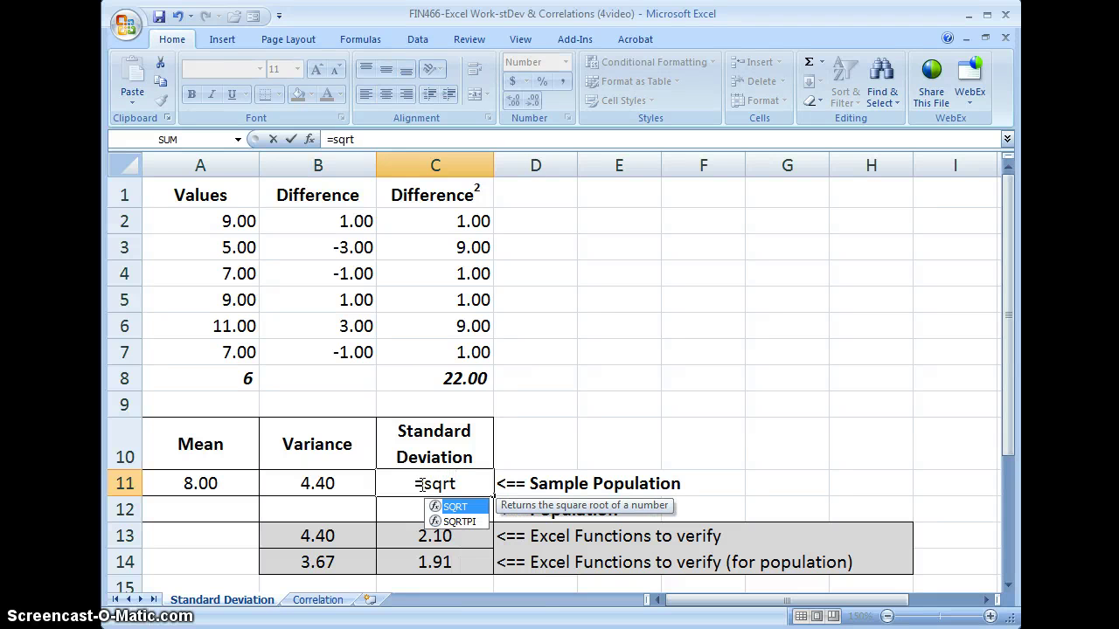
type("(")
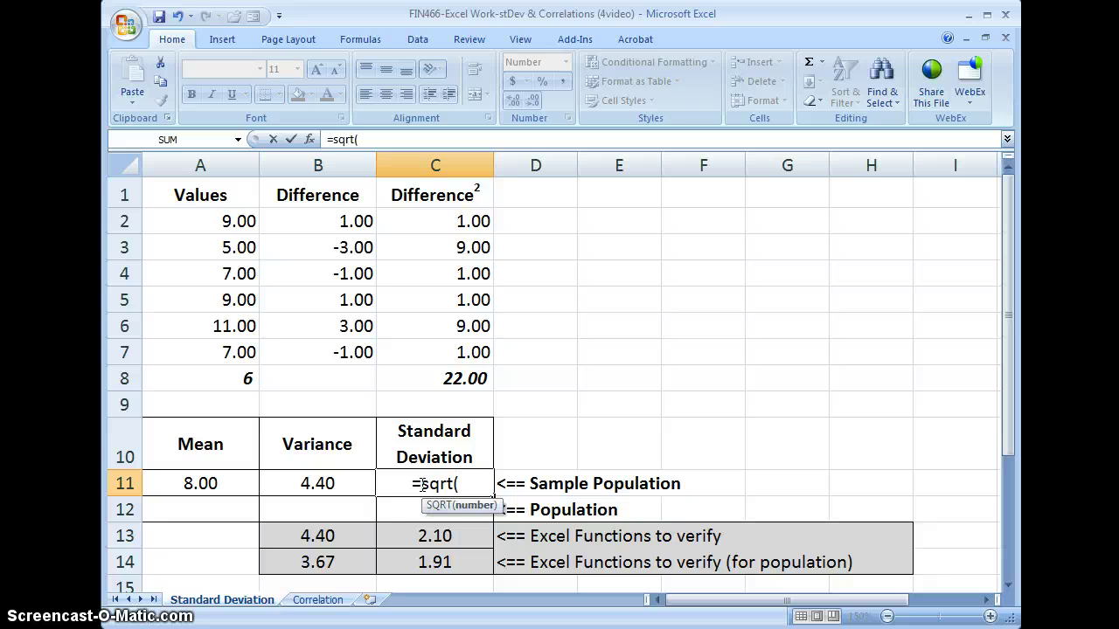
left_click(333, 483)
type(")")
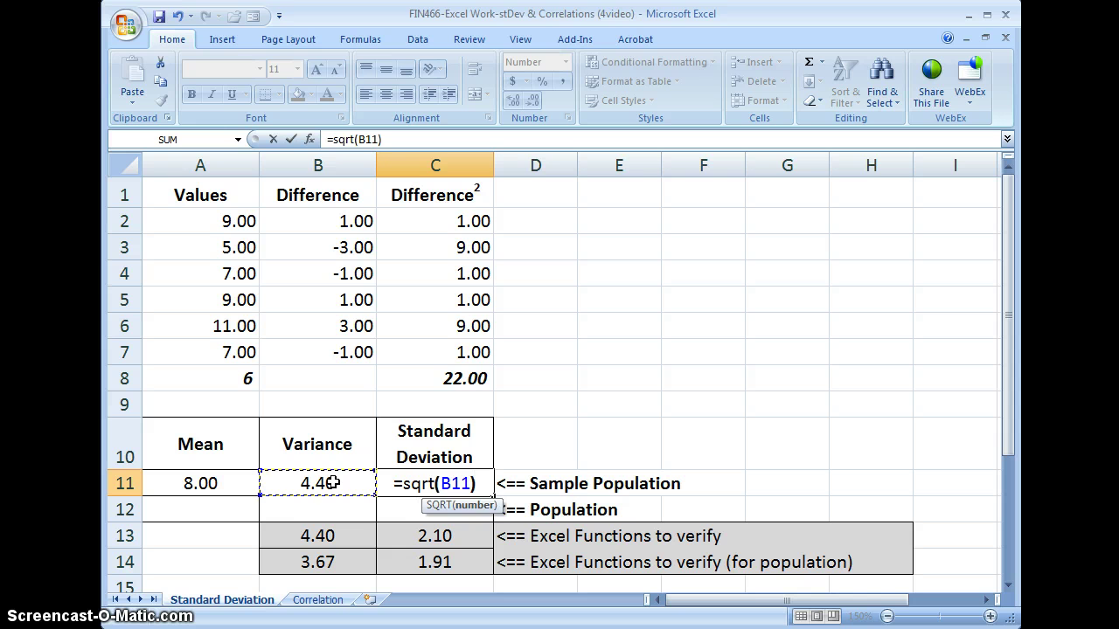
left_click(291, 139)
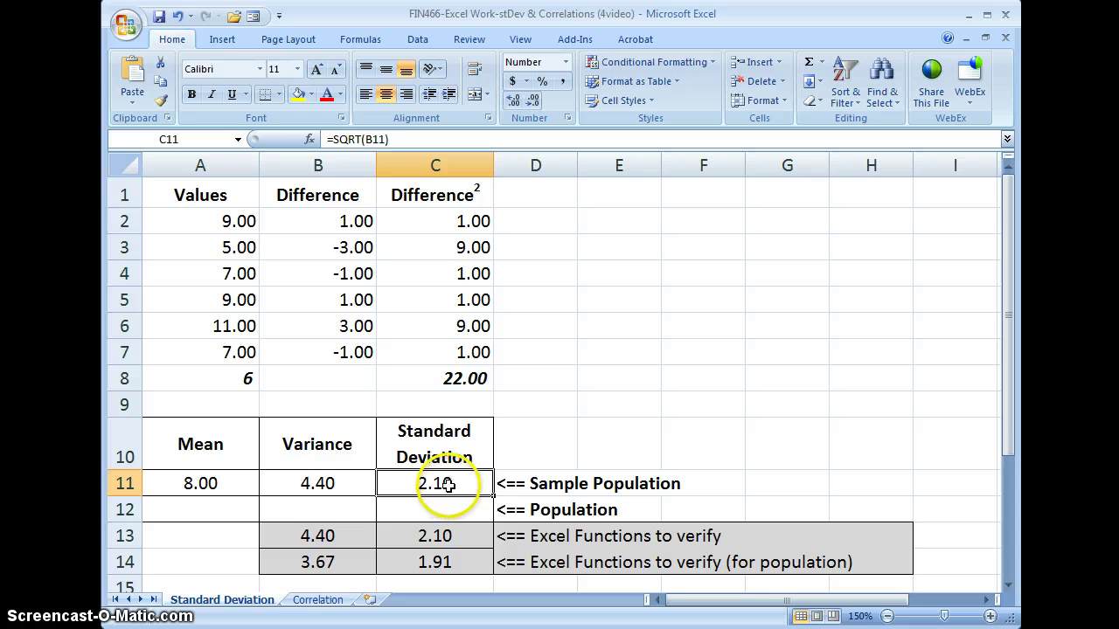
left_click(463, 536)
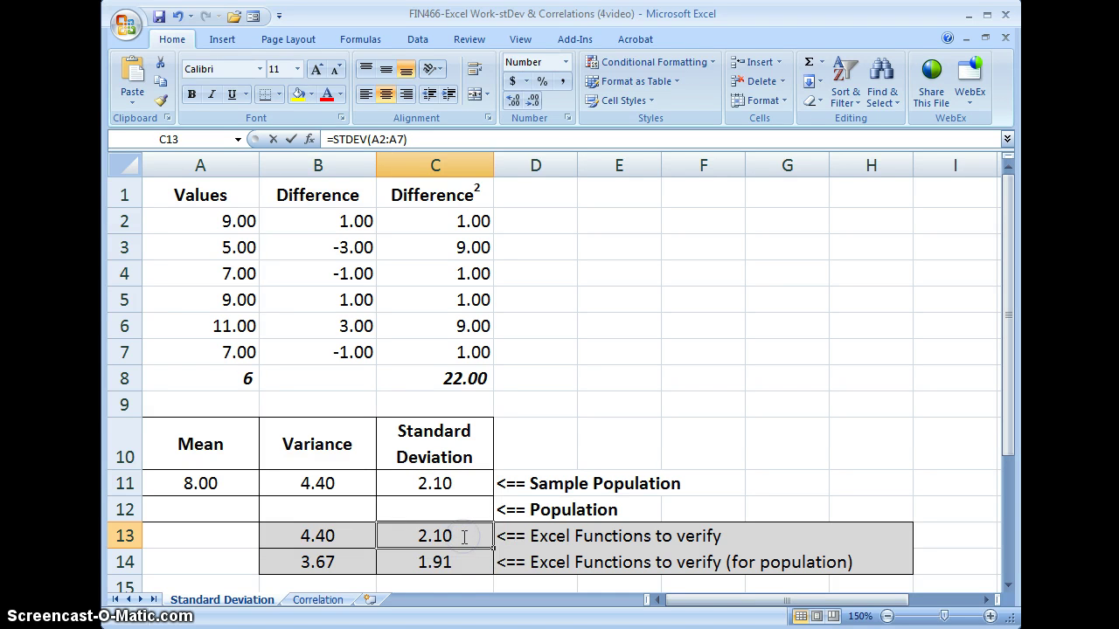
double_click(464, 536)
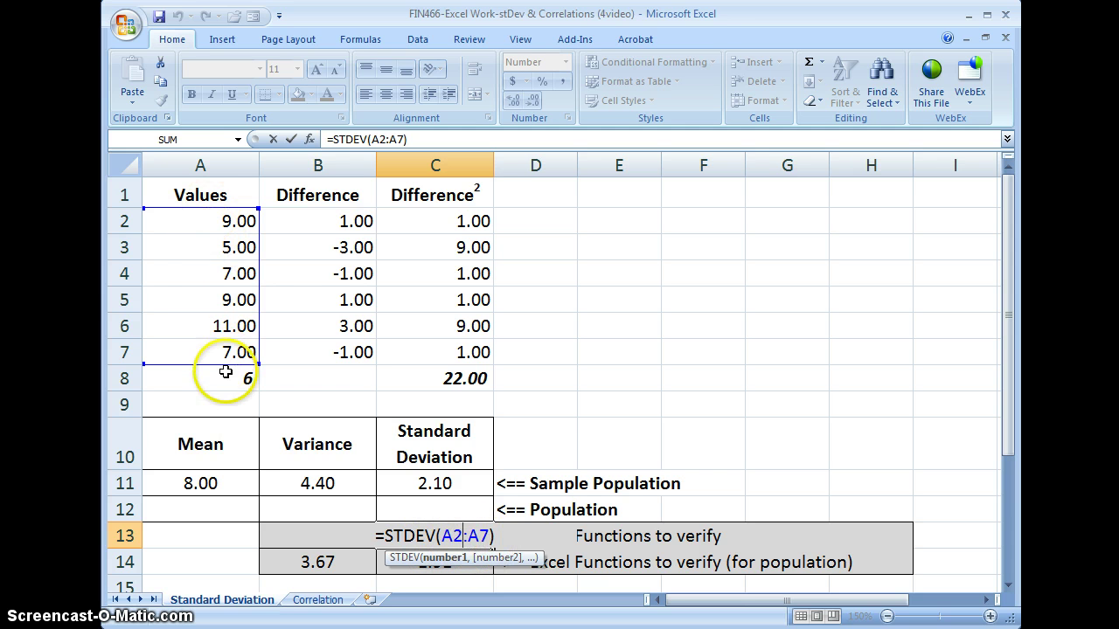
left_click(292, 140)
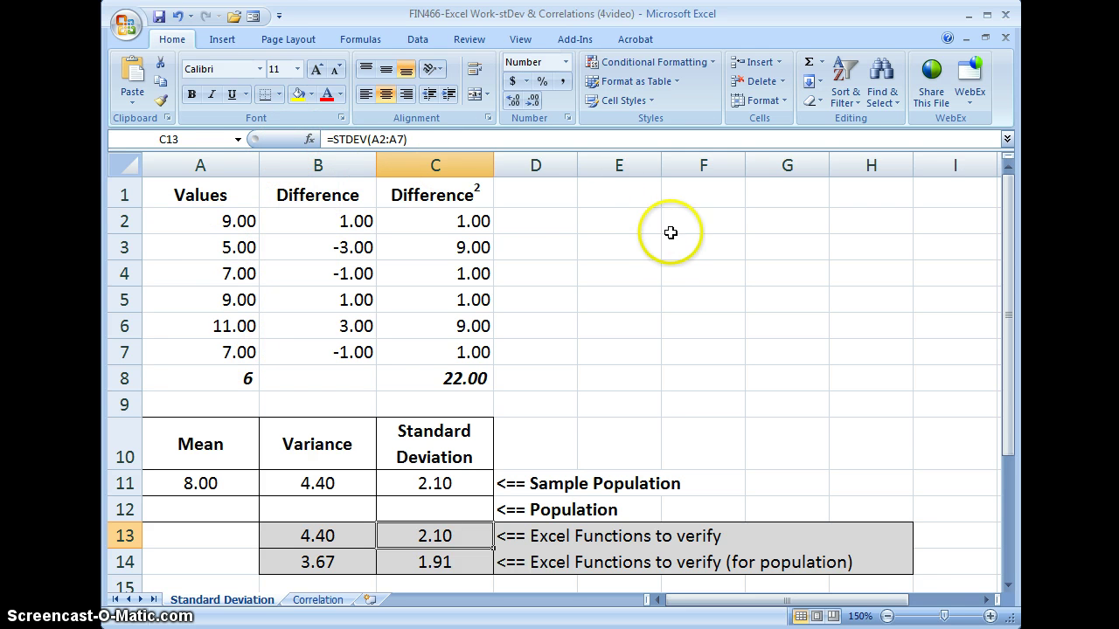
Calculate the population variance in B12 with =C8 / A8 and compare it with the VARP formula in B14
left_click(325, 505)
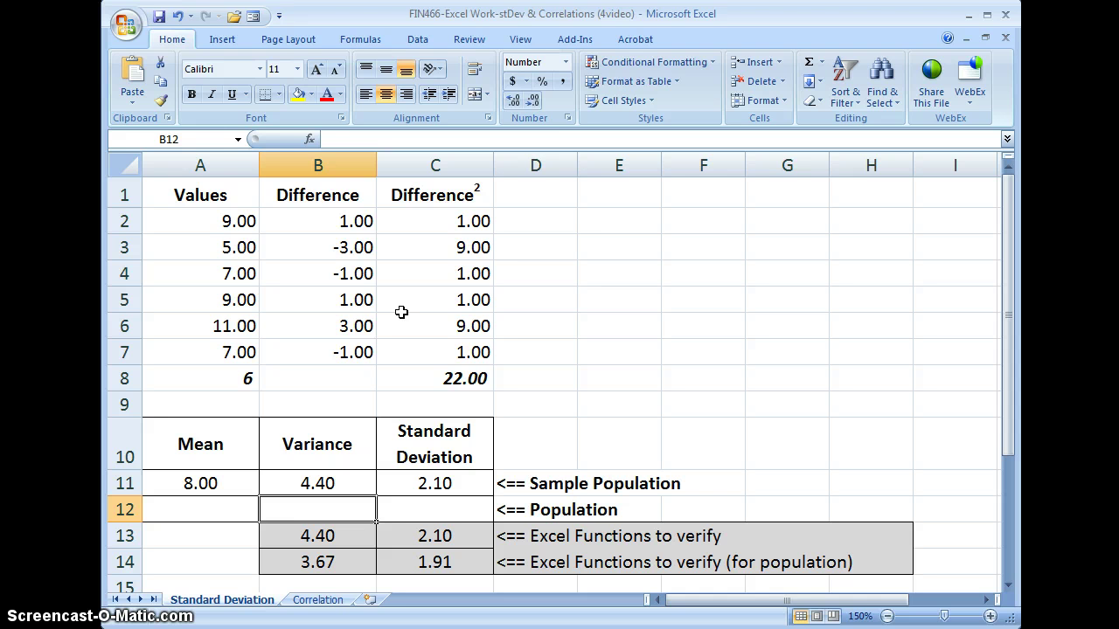
type("=")
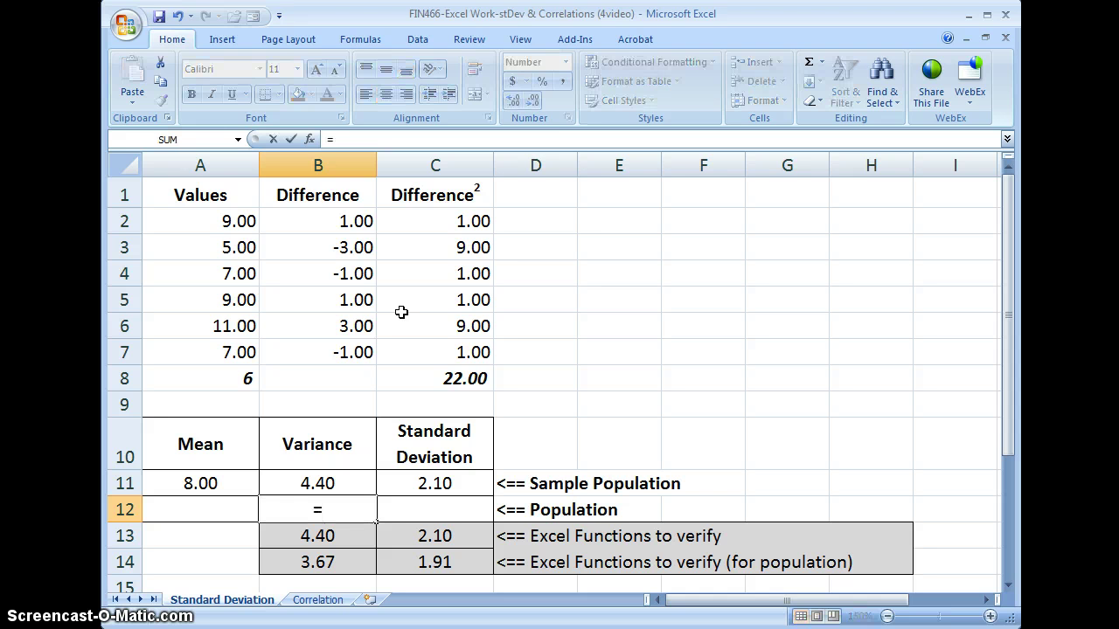
left_click(452, 379)
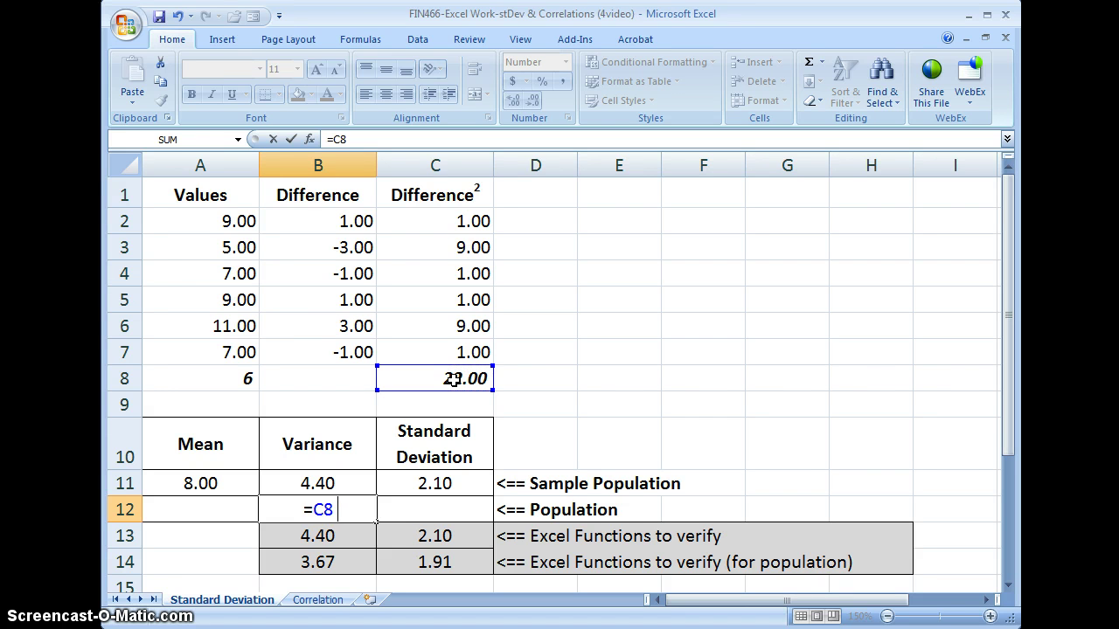
left_click(249, 379)
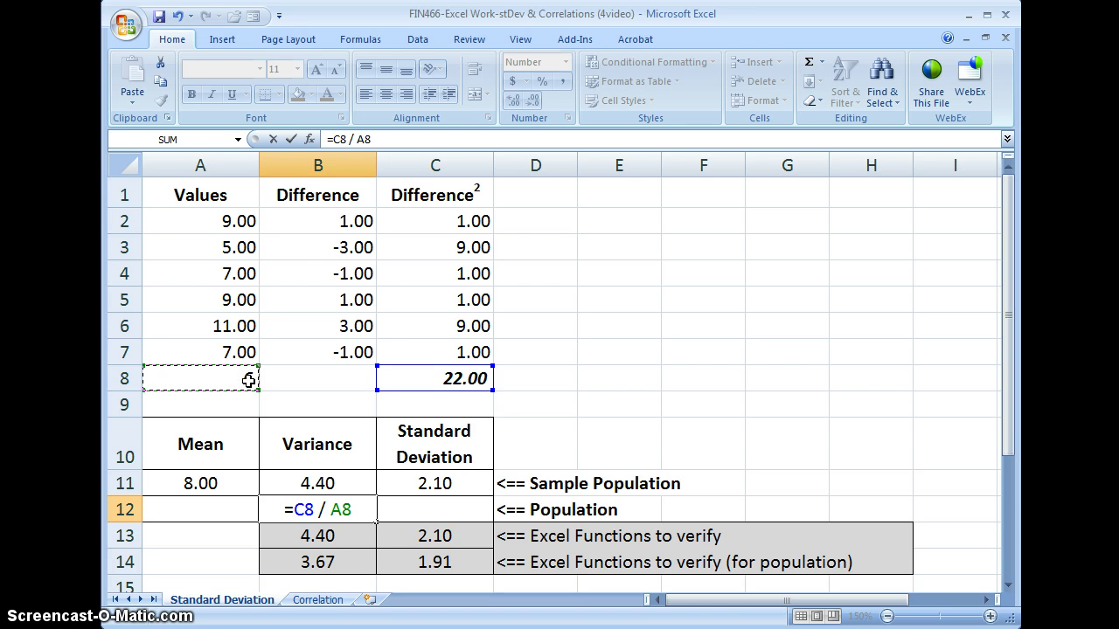
left_click(294, 140)
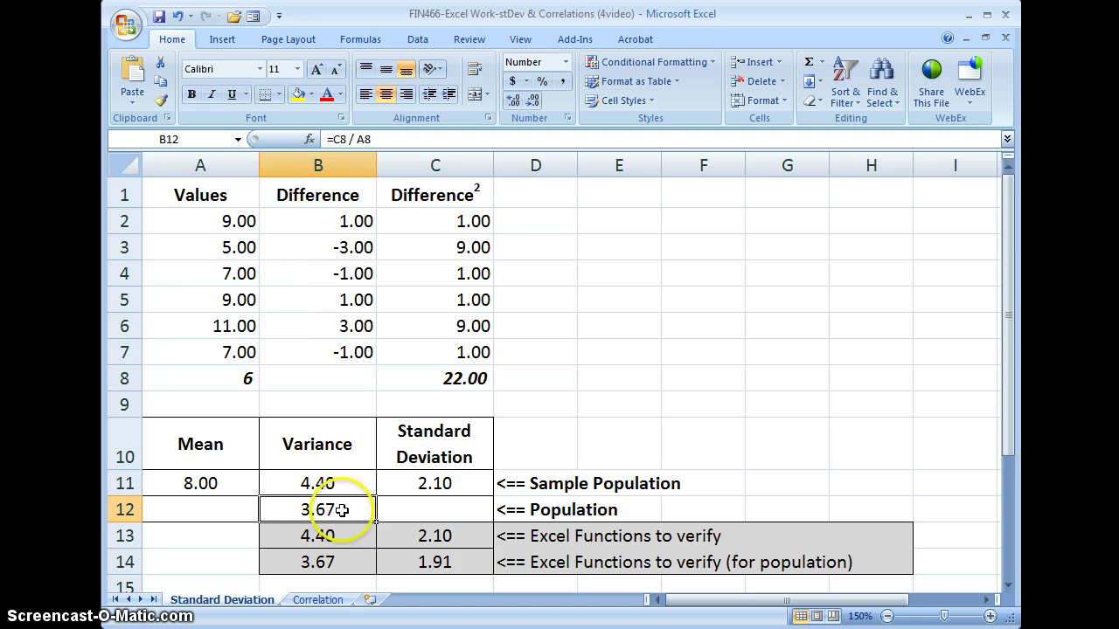
double_click(346, 562)
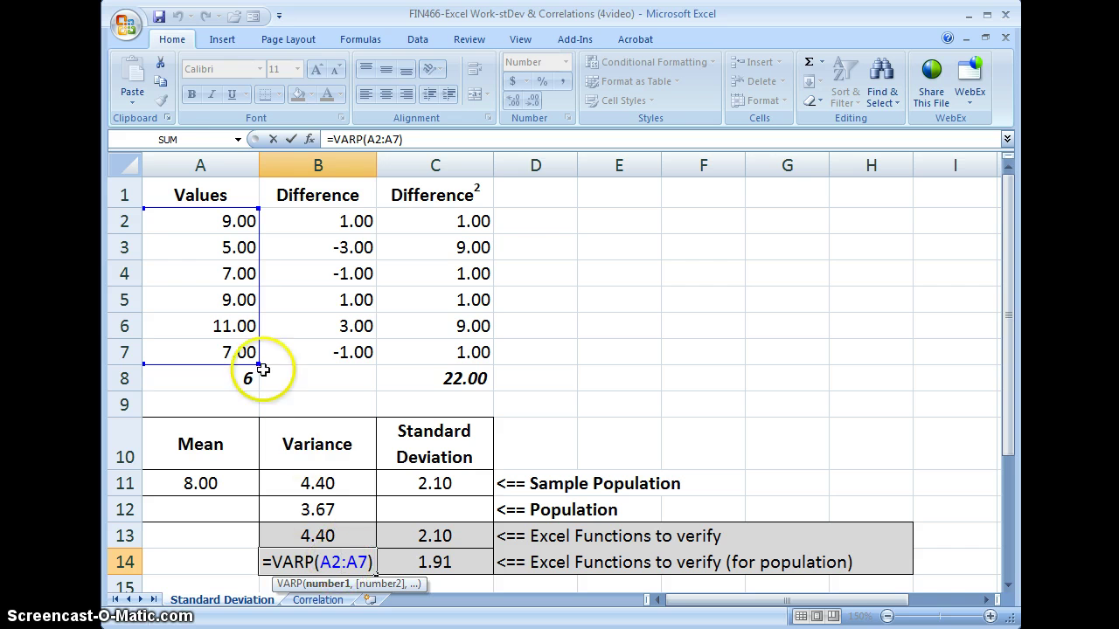
left_click(290, 140)
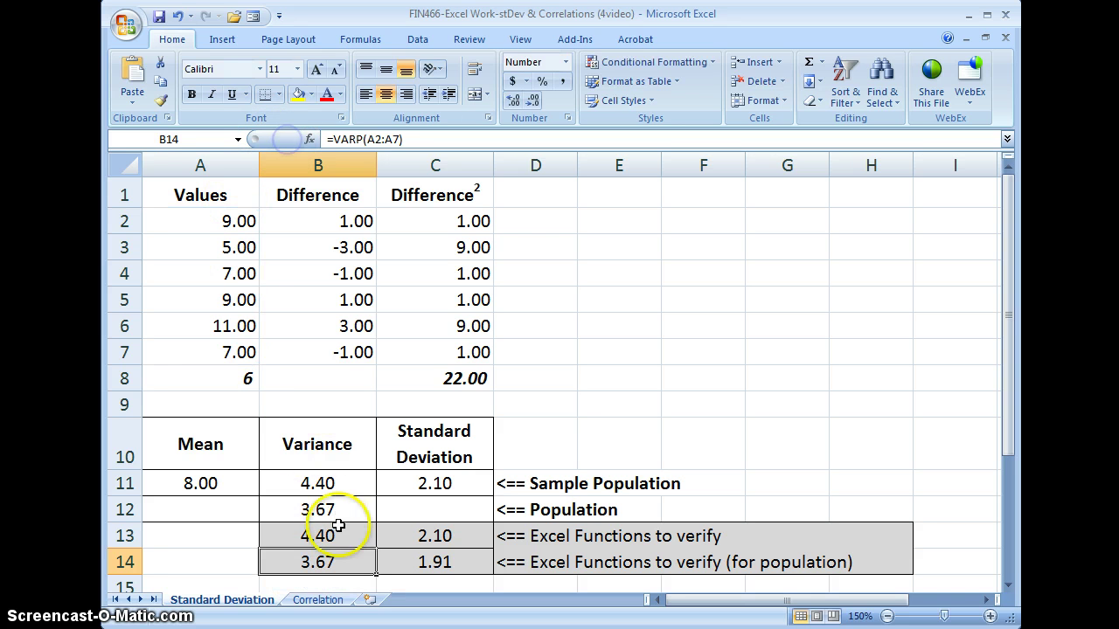
Calculate the population standard deviation in C12 with =SQRT(B12) and compare it with the STDEVP formula in C14
left_click(431, 513)
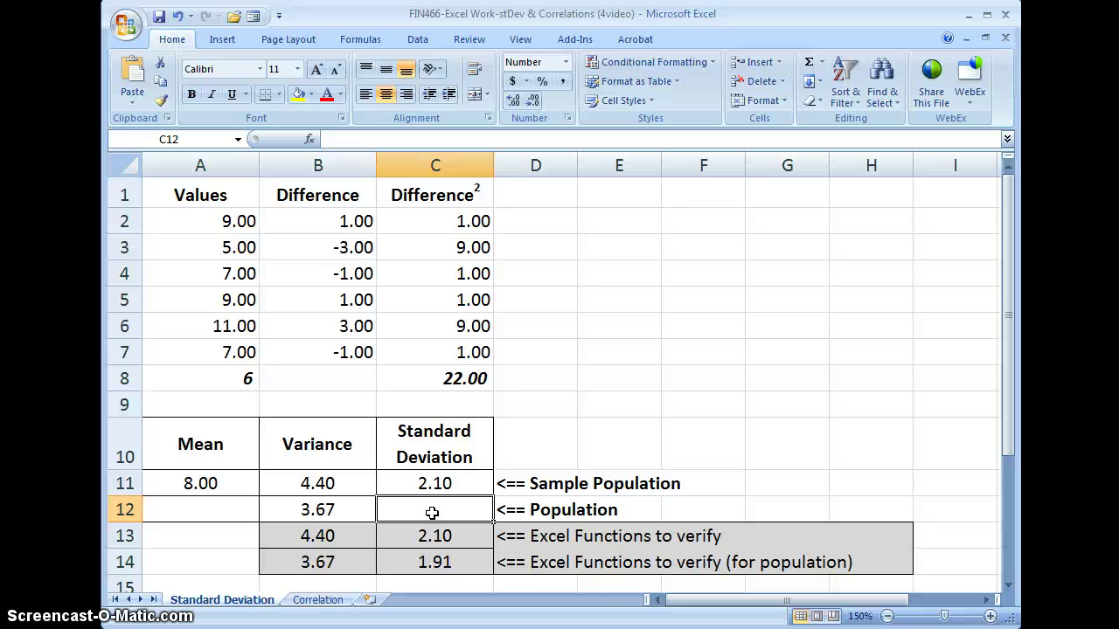
type("=sqrt")
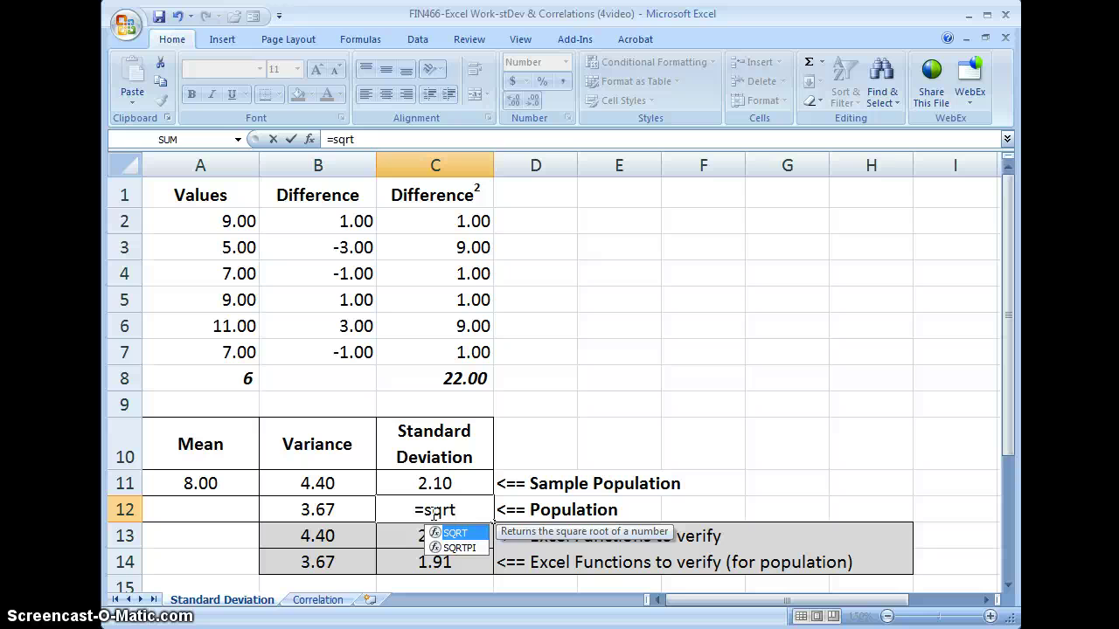
type("(")
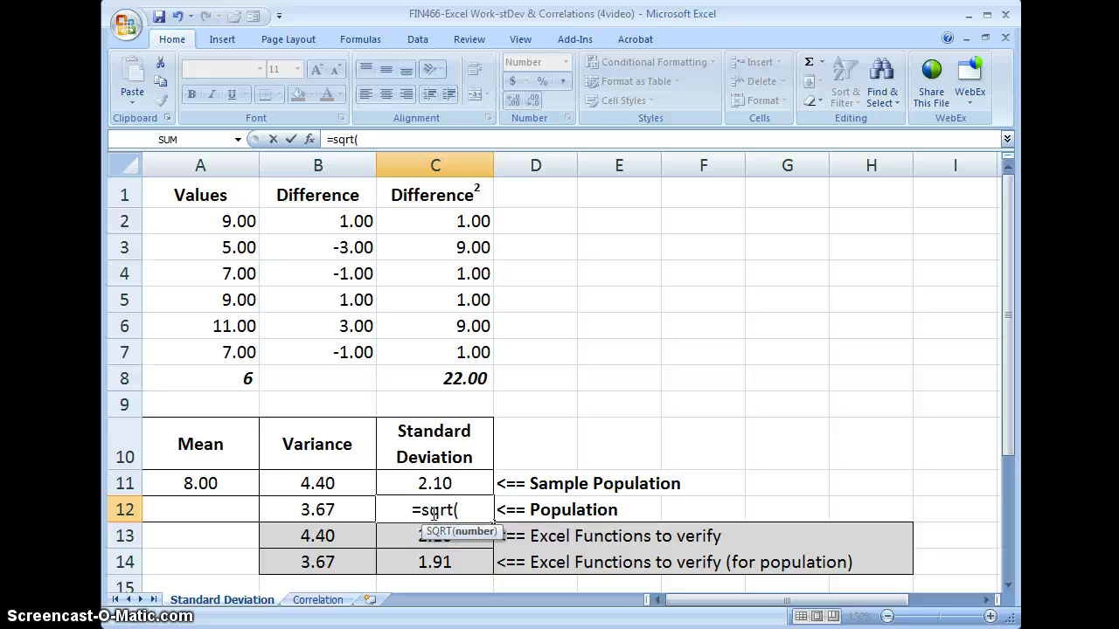
left_click(339, 509)
type(")")
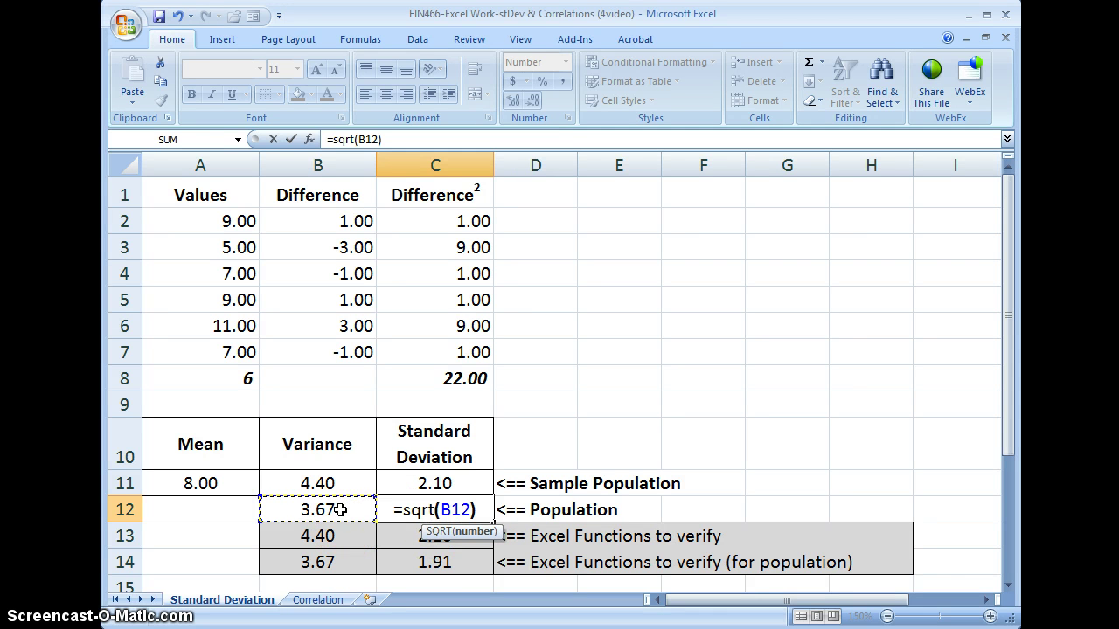
left_click(291, 139)
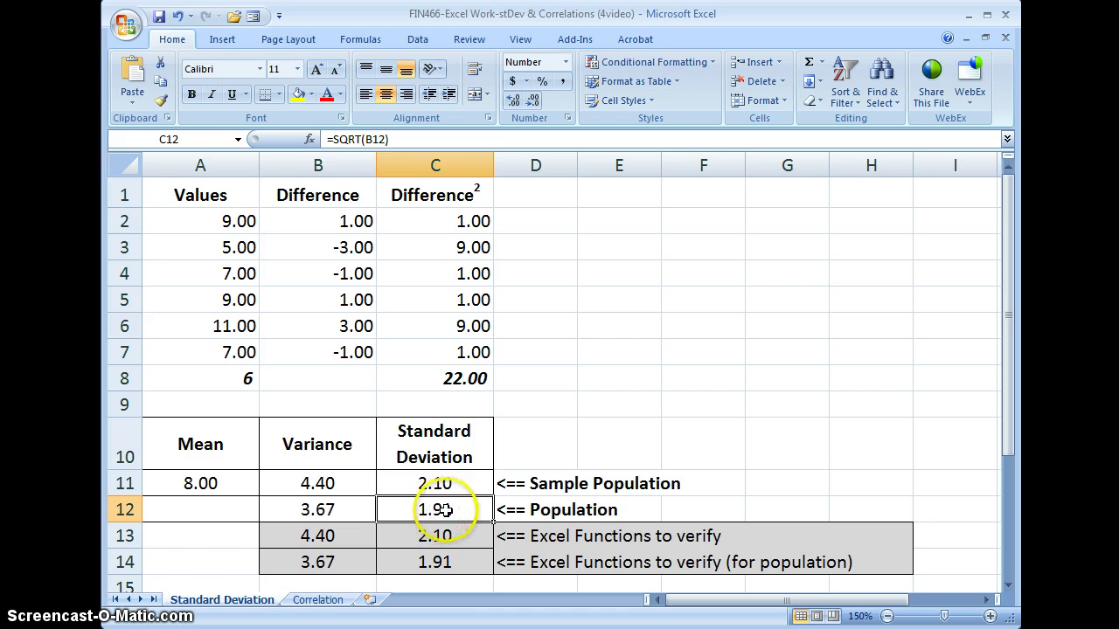
left_click(461, 562)
double_click(462, 562)
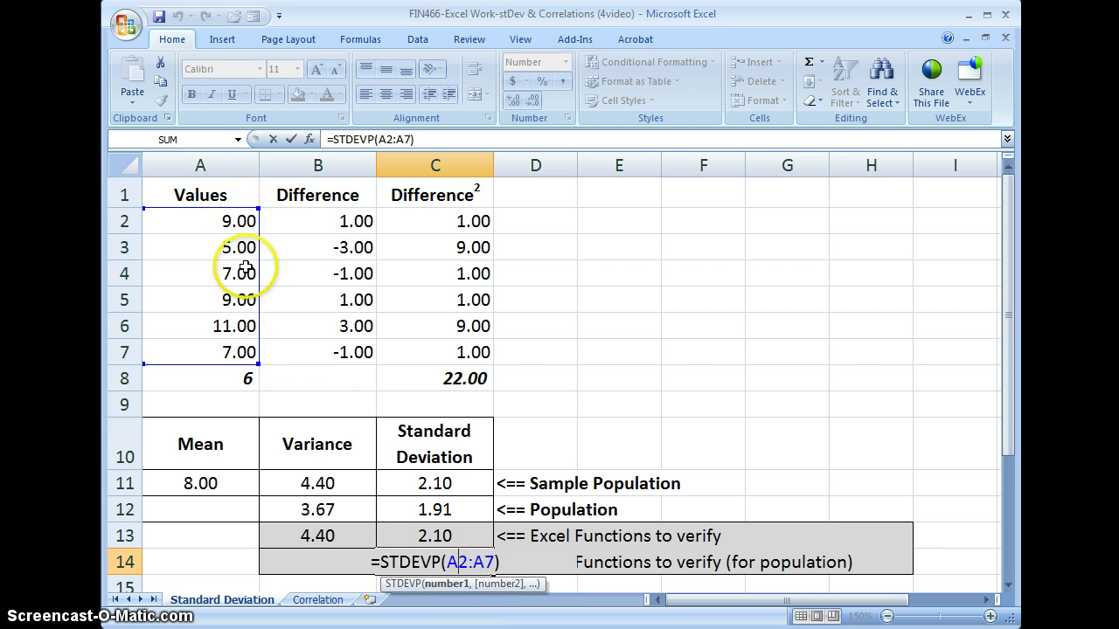
left_click(290, 139)
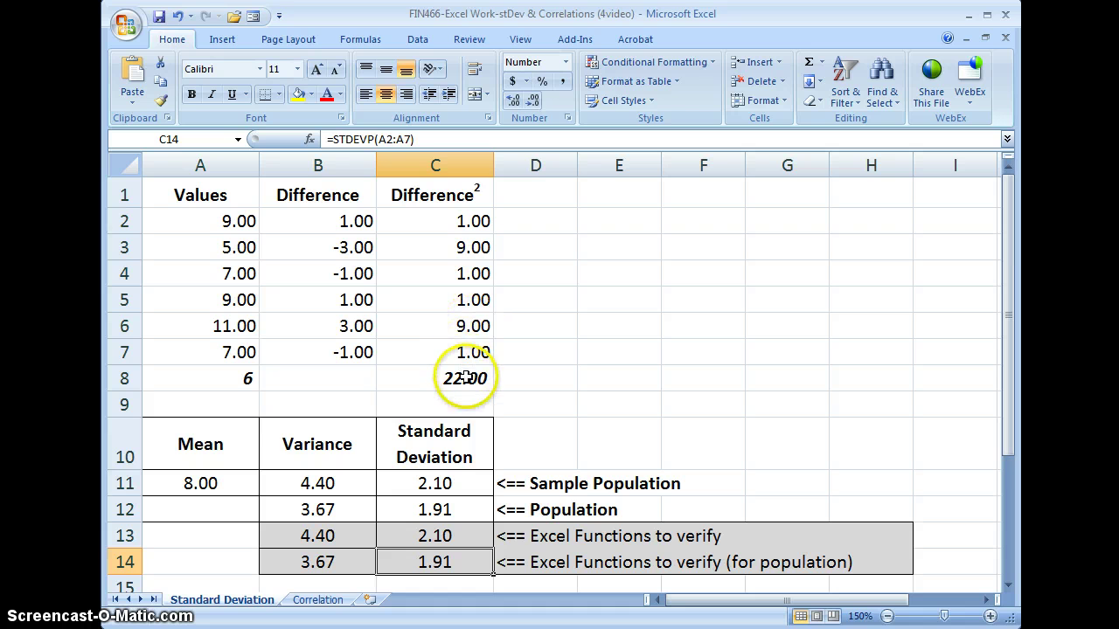
Review the manual variance and standard deviation formulas in B11:C12 against the built-in function formulas in B13:C14
left_click(315, 483)
left_click(317, 510)
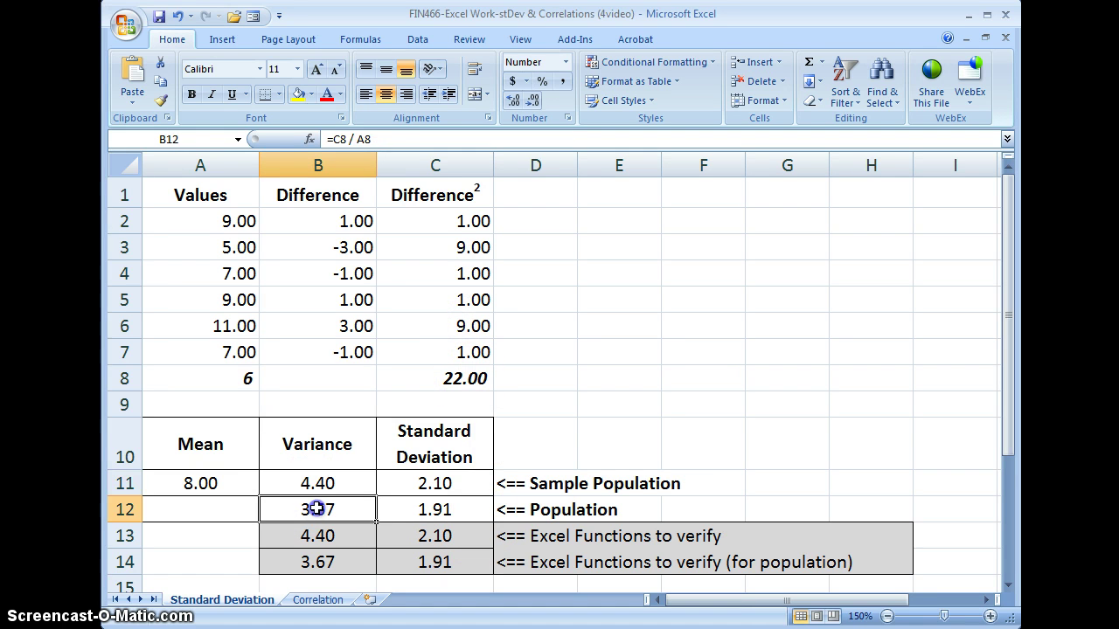
left_click(398, 483)
left_click(404, 517)
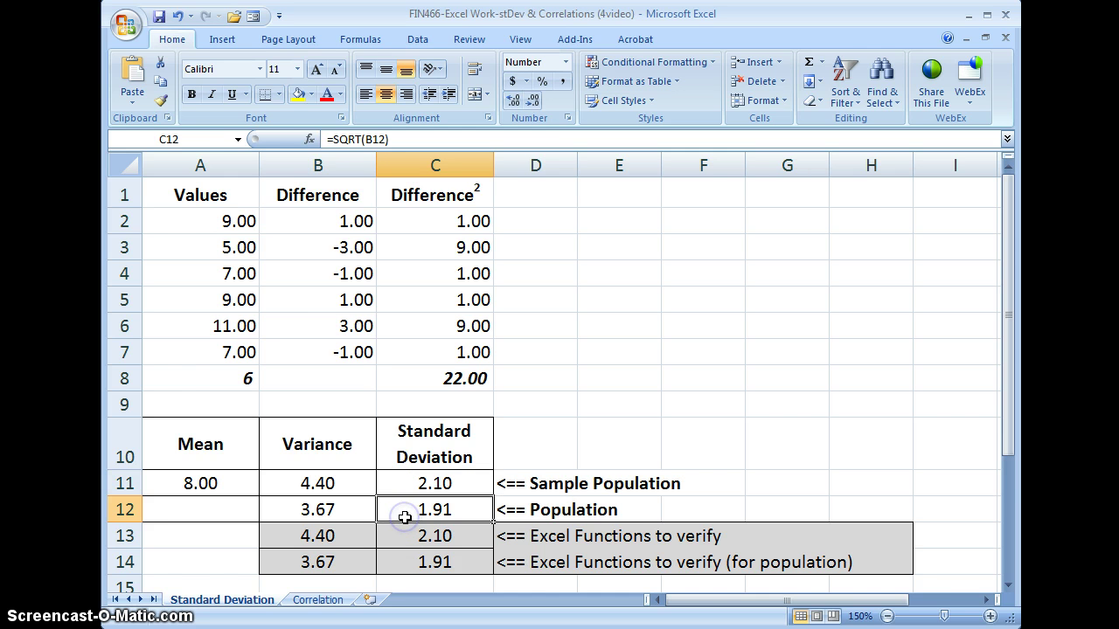
left_click(341, 537)
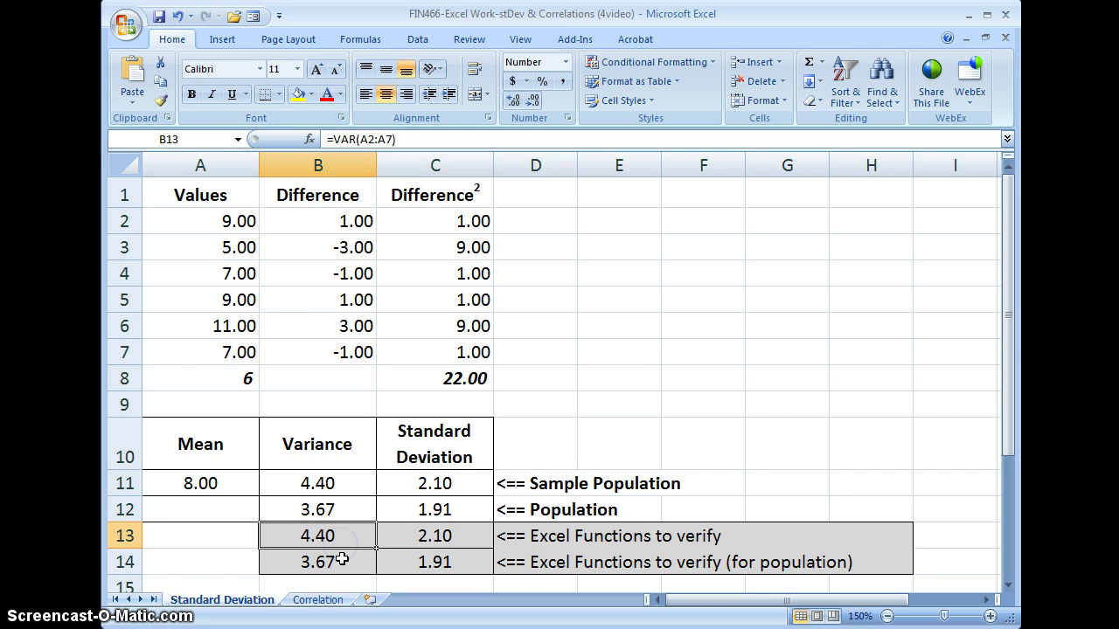
left_click(418, 535)
left_click(415, 566)
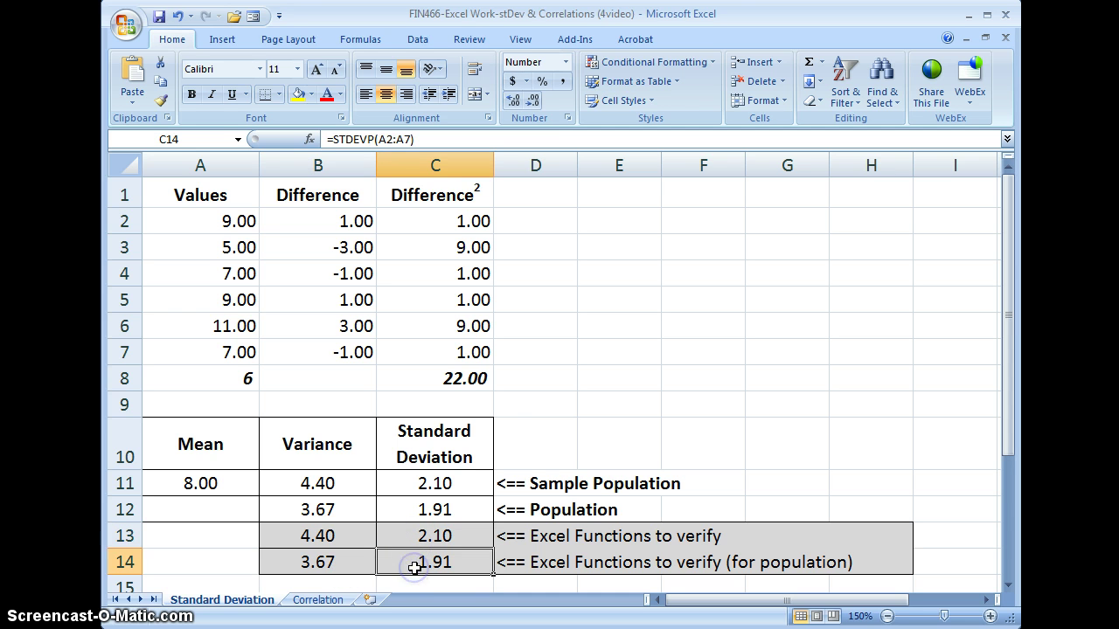